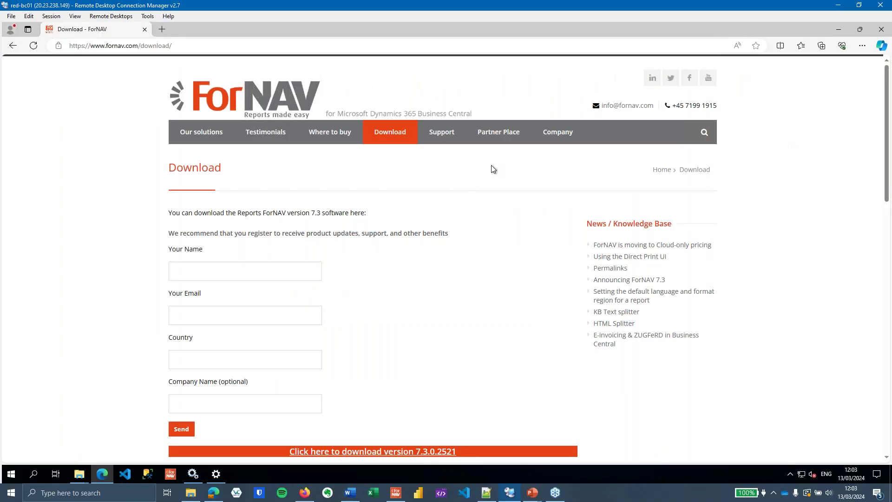
Review the address and the version 7.3.0.2521 download link on the ForNAV Download page
left_click(227, 46)
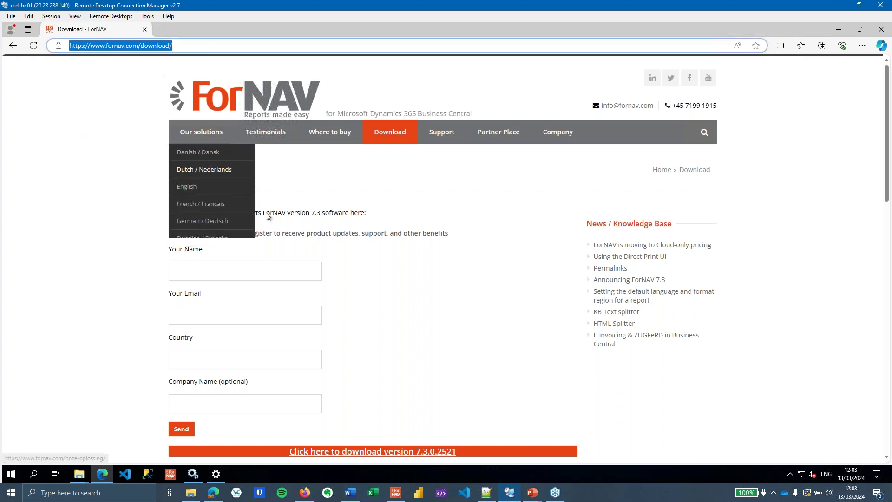
scroll(279, 205, "down", 2)
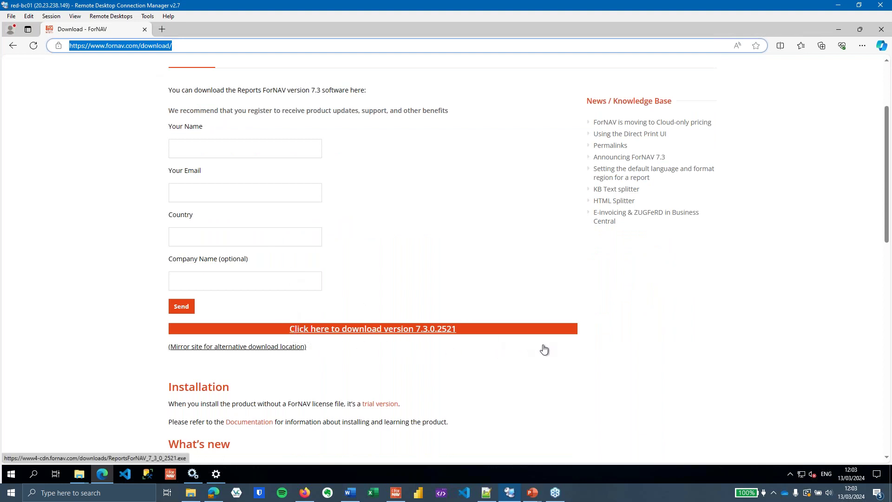
Run ReportsForNAV_7_3_0_2521.exe from the Downloads folder and accept its license agreement to reach the component selection
left_click(79, 478)
left_click(113, 437)
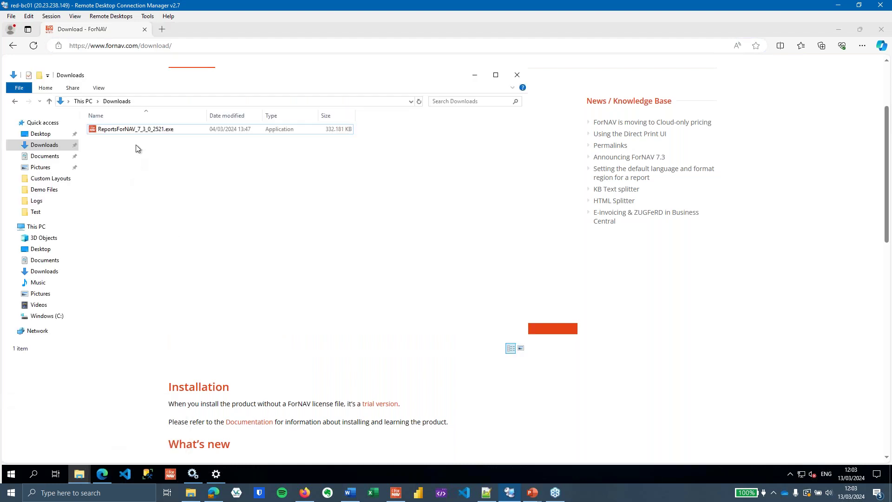
double_click(137, 130)
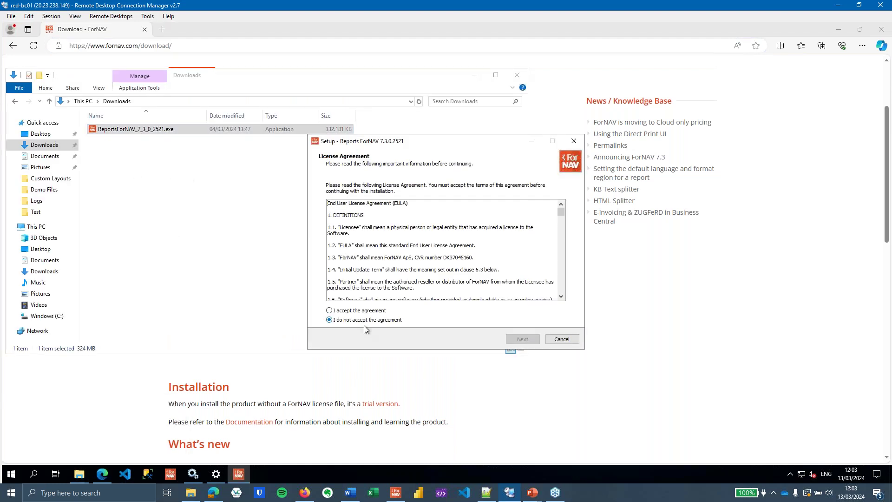
left_click(367, 311)
left_click(522, 339)
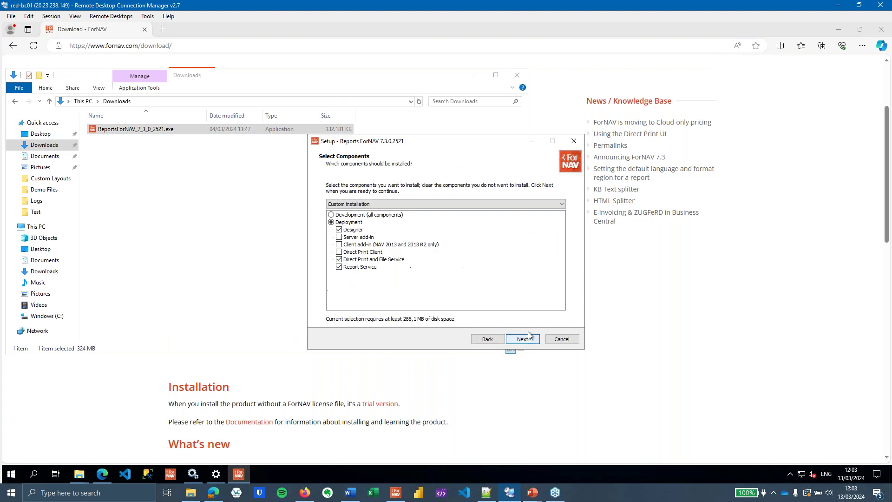
Choose only Direct Print and File Service under Deployment, then exit the setup without installing
left_click(372, 222)
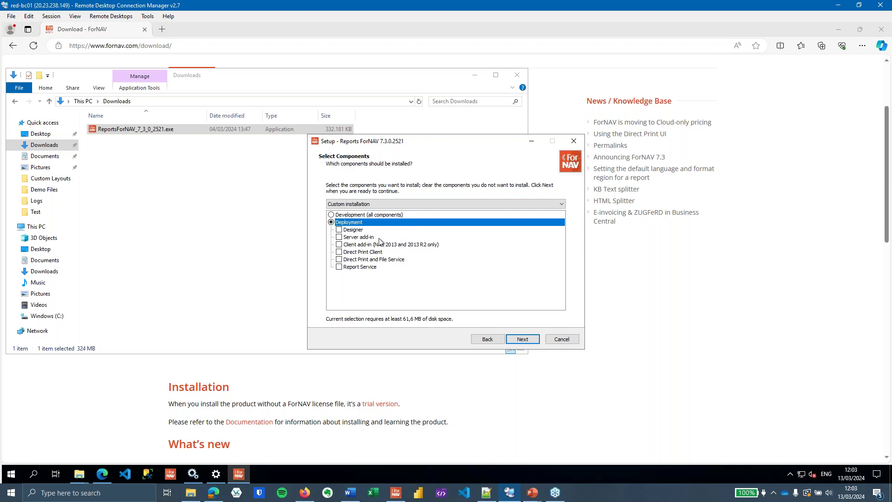
left_click(389, 260)
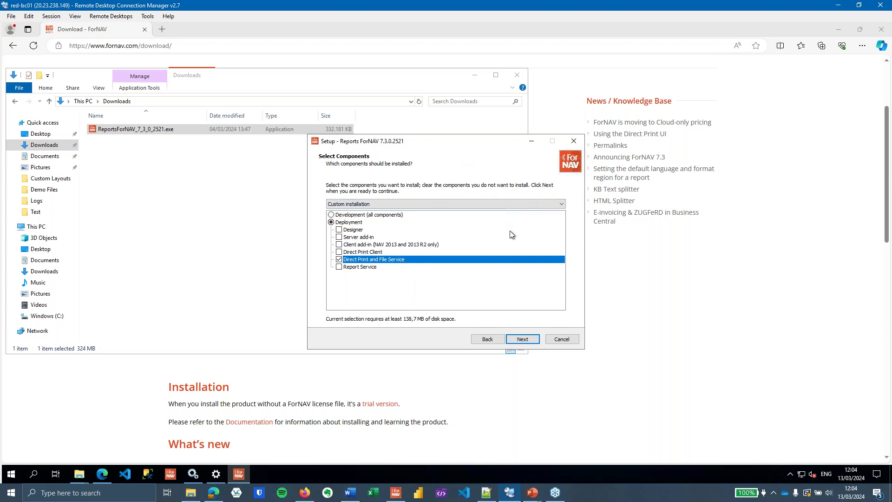
left_click(562, 338)
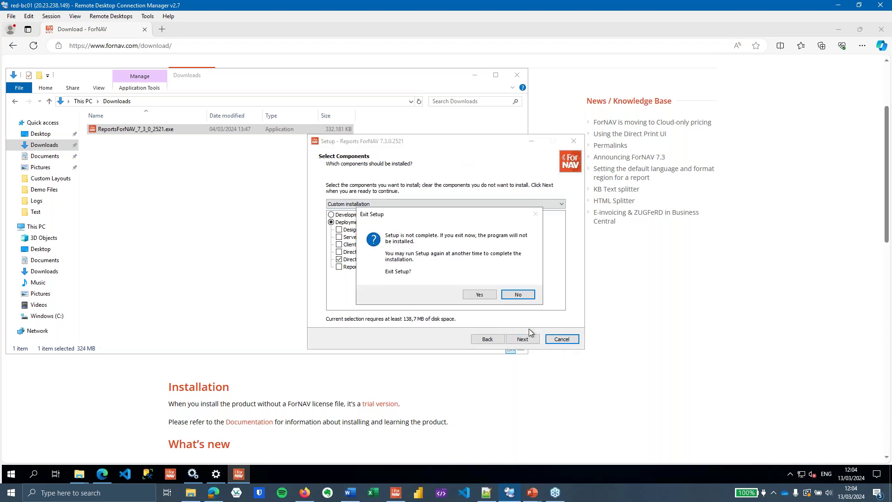
left_click(480, 295)
left_click(394, 271)
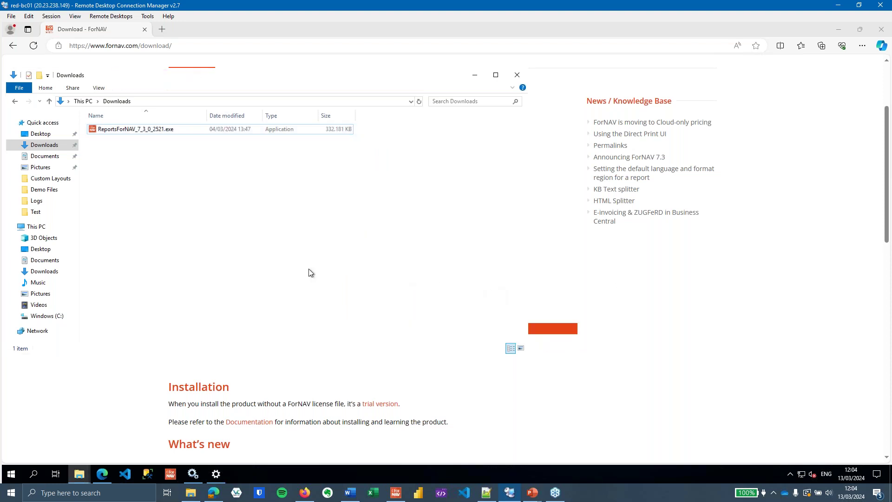
Inspect the log-on account of the ForNAV Direct Print Service in Windows Services and close its properties without changes
left_click(194, 474)
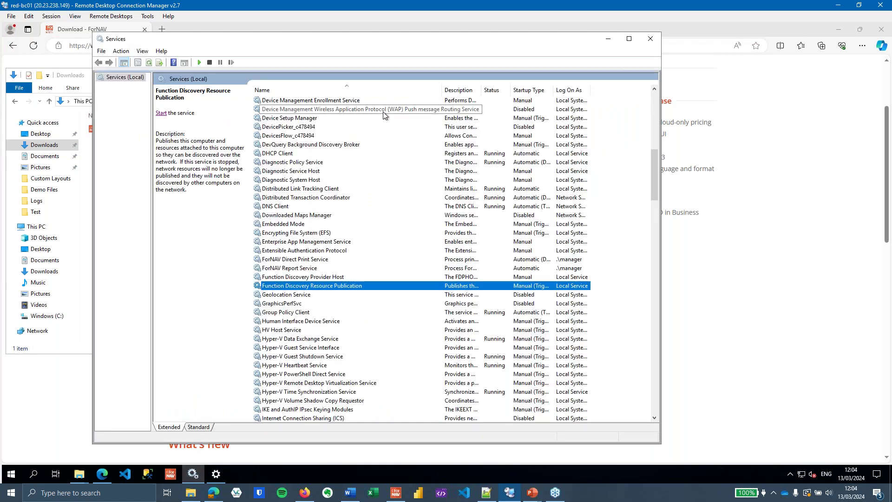
left_click_drag(390, 39, 386, 35)
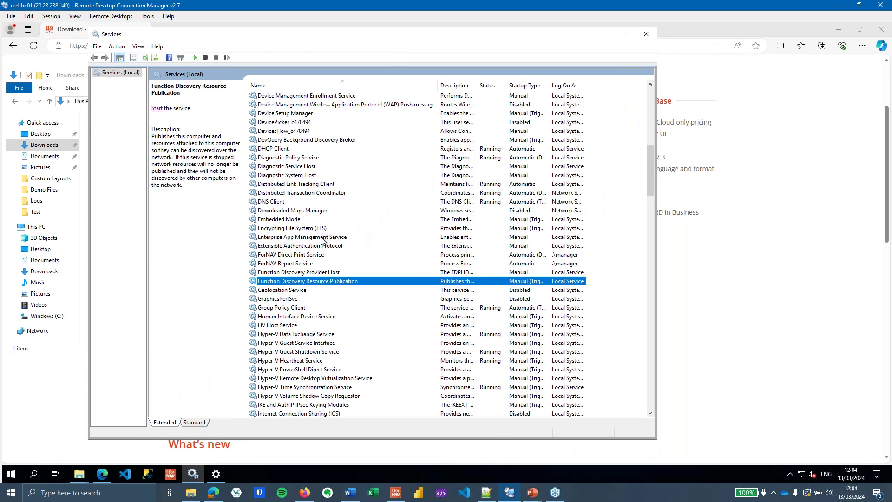
left_click(300, 256)
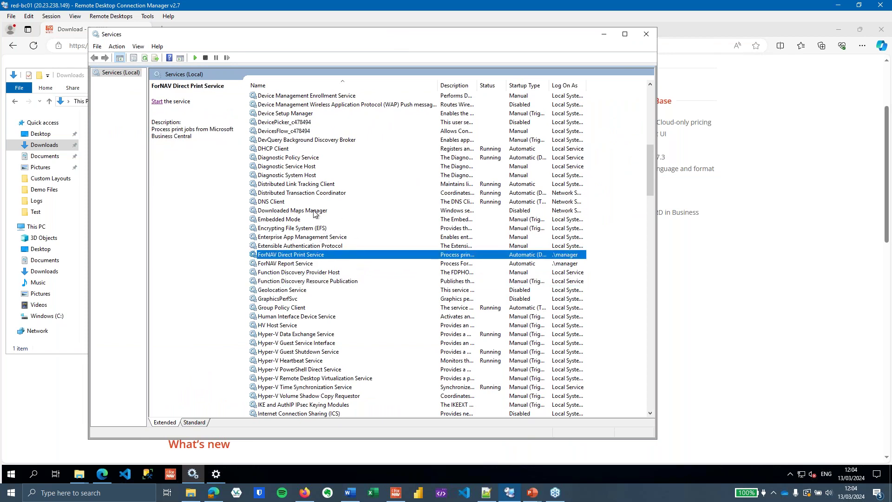
double_click(300, 258)
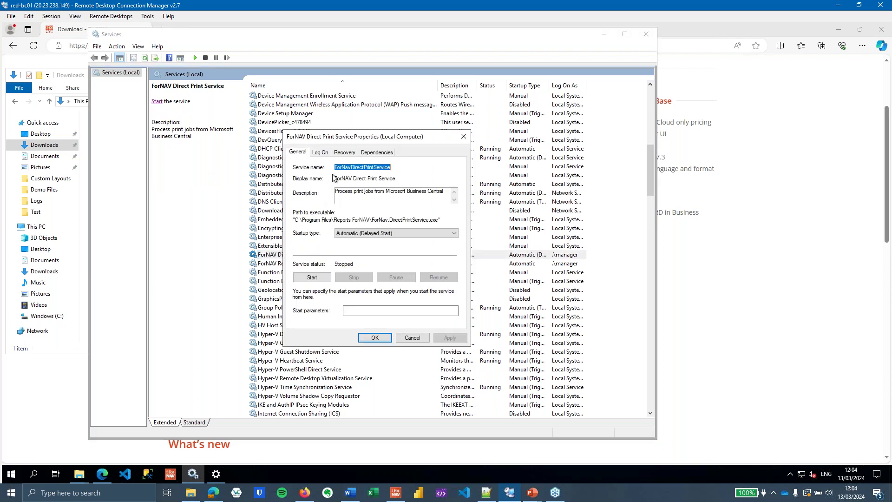
left_click(322, 153)
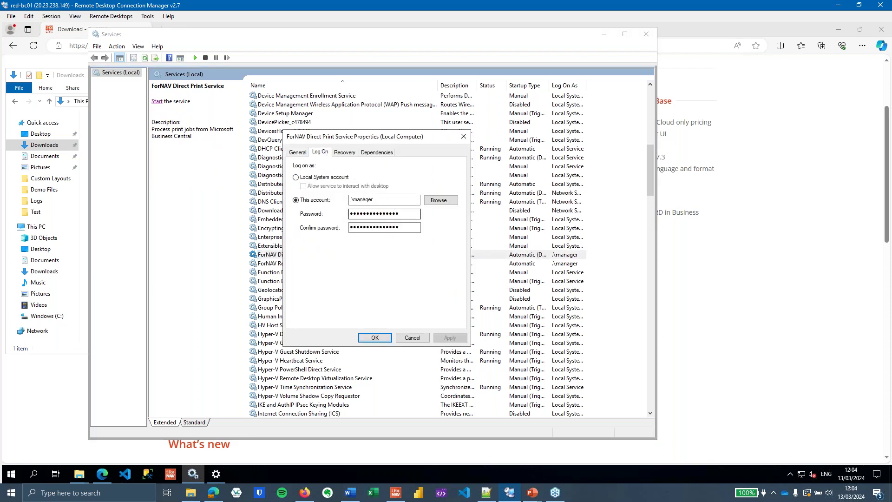
left_click(387, 200)
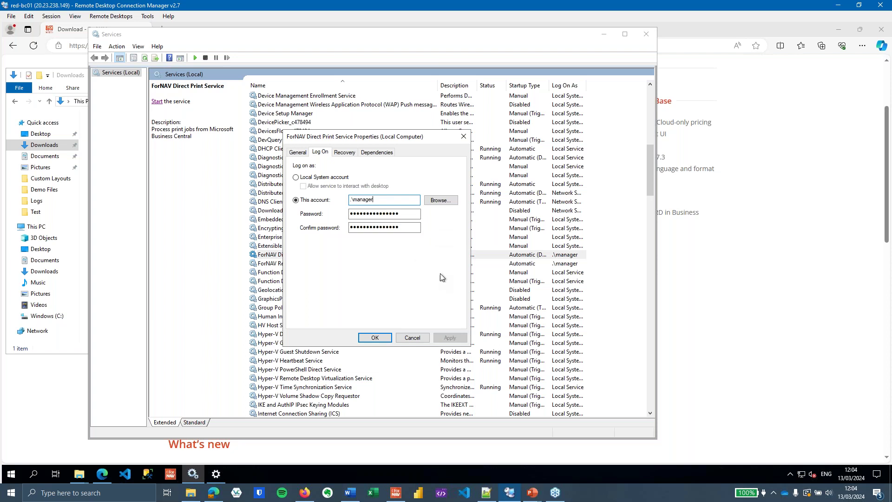
left_click_drag(437, 141, 442, 139)
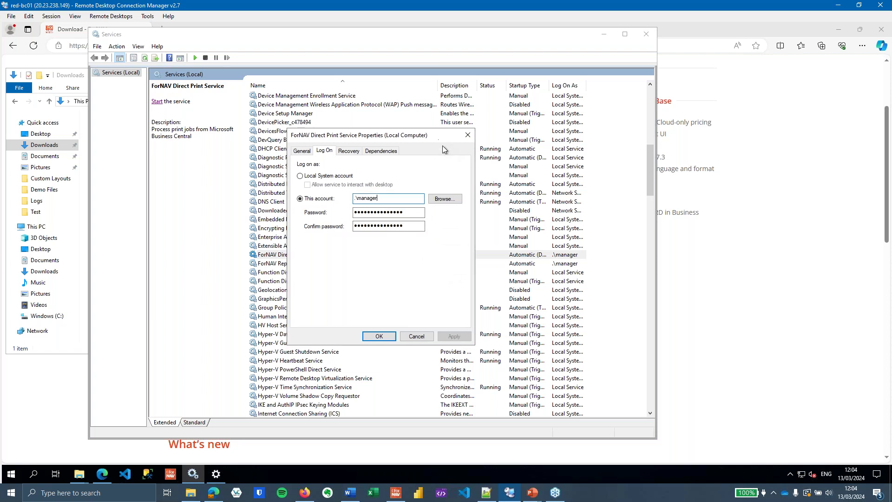
left_click(417, 336)
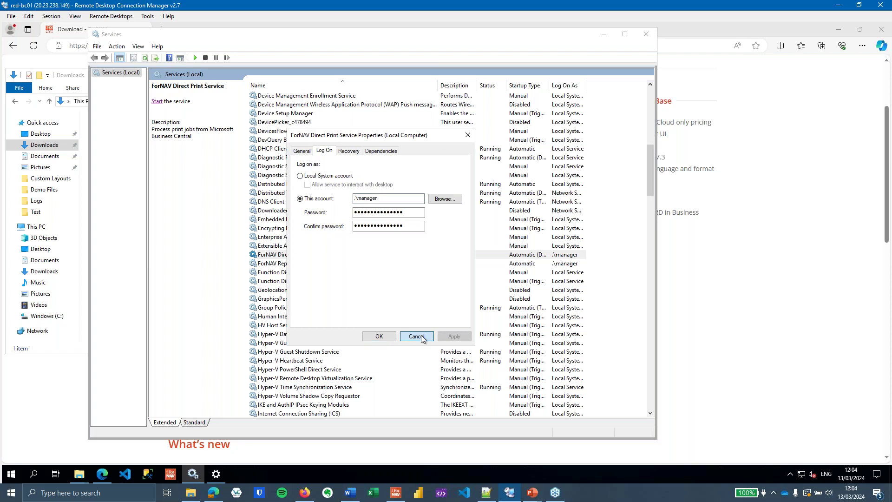
Start the ForNAV Direct Print Service
left_click(309, 264)
left_click(308, 256)
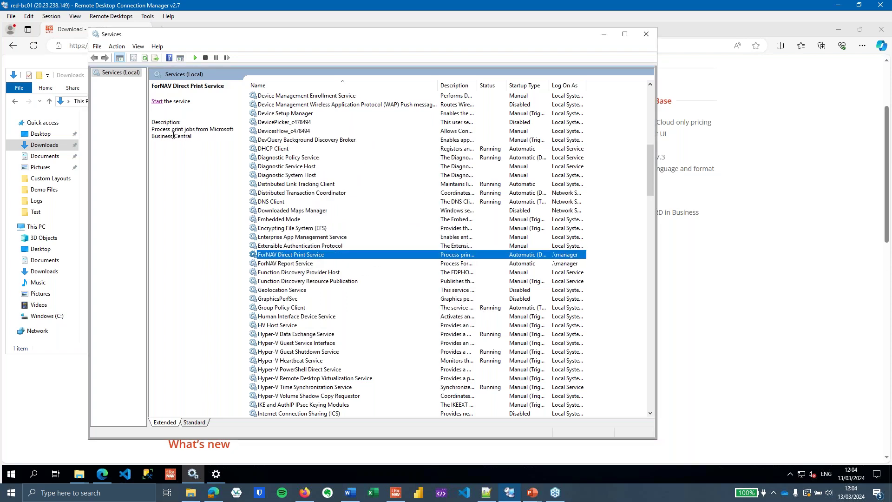
left_click(157, 101)
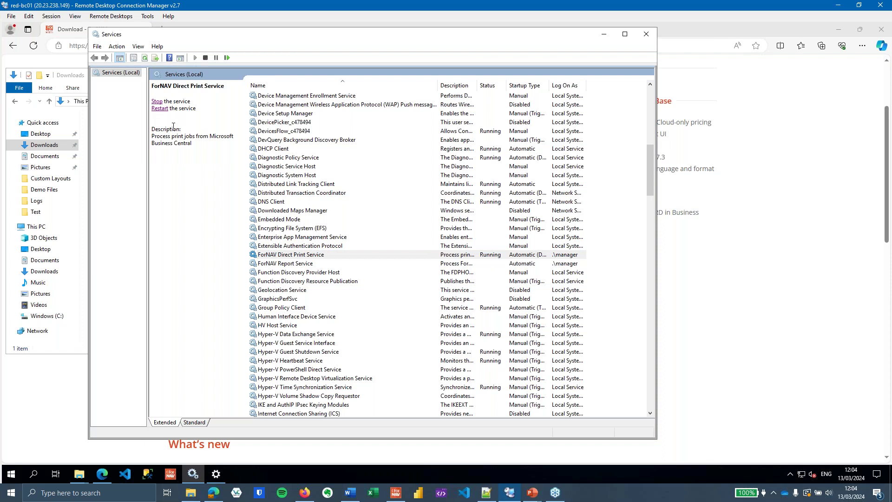
left_click(330, 254)
scroll(337, 257, "down", 1)
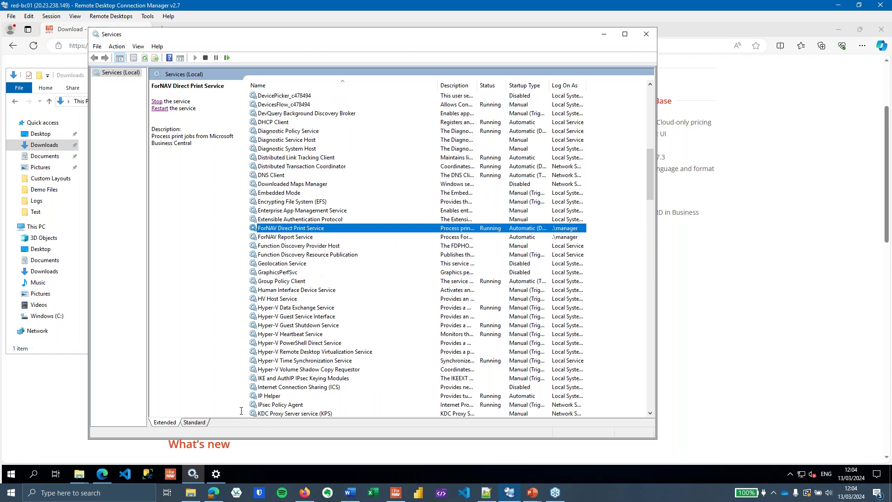
Open the print queue of the Generic / Text Only printer from the Windows Printers & scanners settings and move it aside
left_click(215, 474)
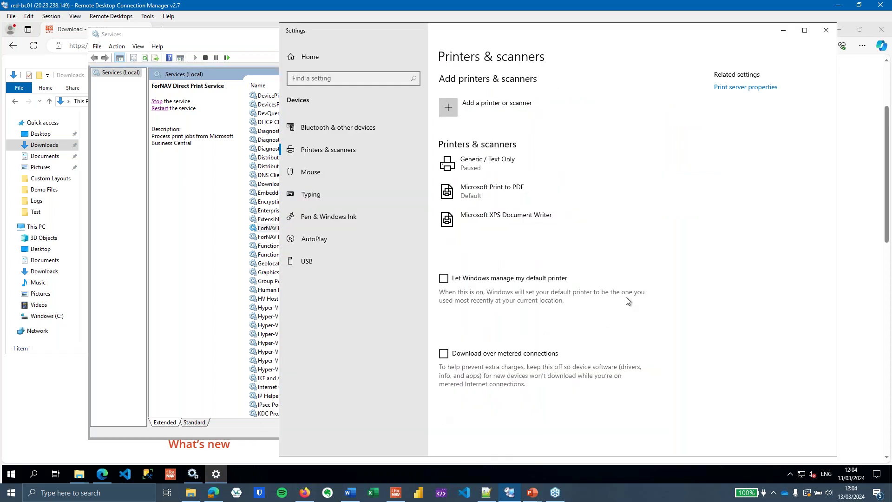
left_click_drag(674, 41, 686, 40)
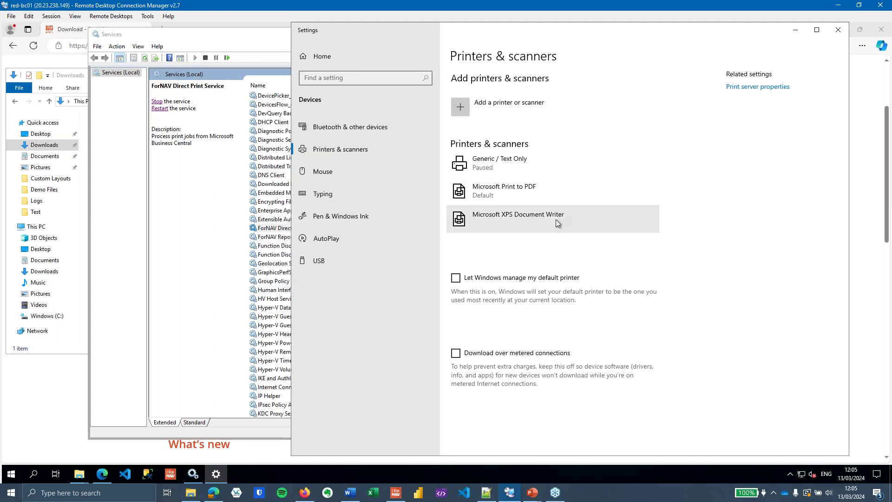
left_click(557, 173)
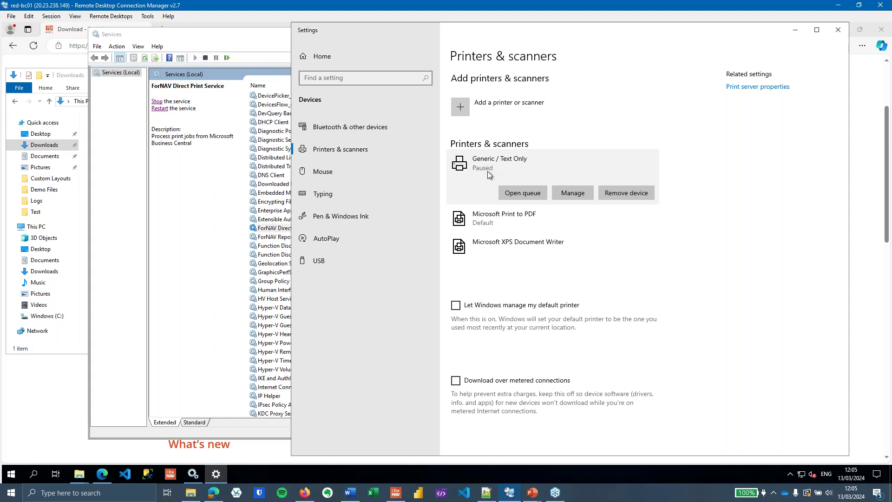
left_click(517, 194)
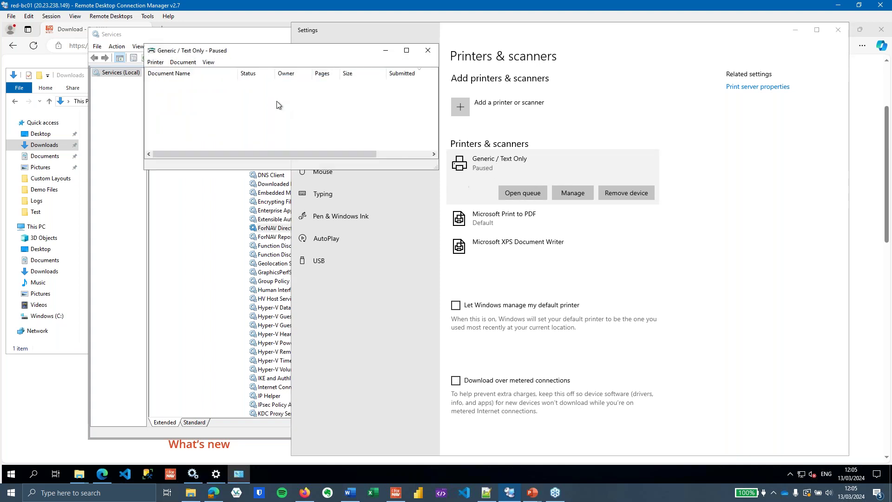
left_click_drag(306, 54, 219, 55)
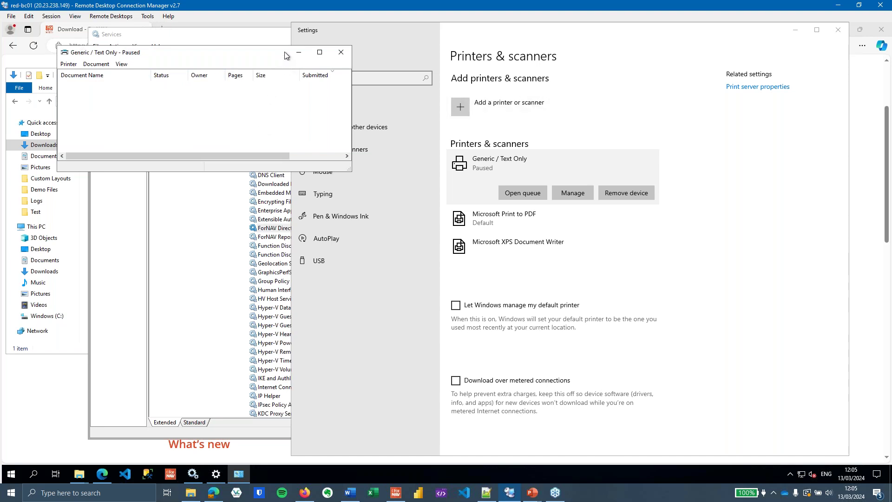
left_click_drag(285, 52, 289, 57)
View the general printer properties of the Generic / Text Only printer and close them
left_click(712, 208)
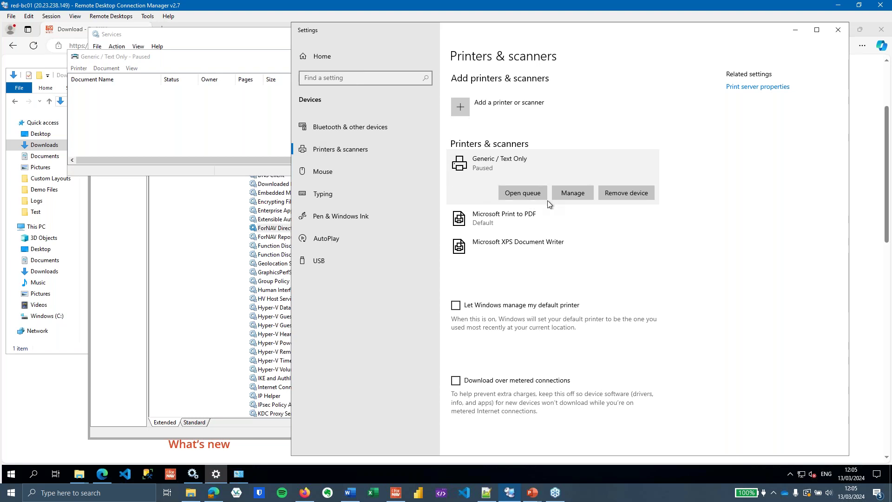
left_click(575, 195)
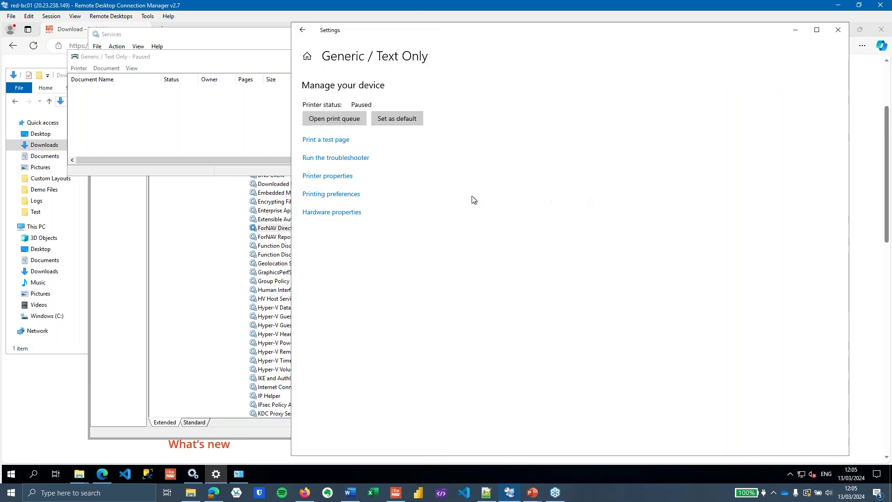
left_click(340, 177)
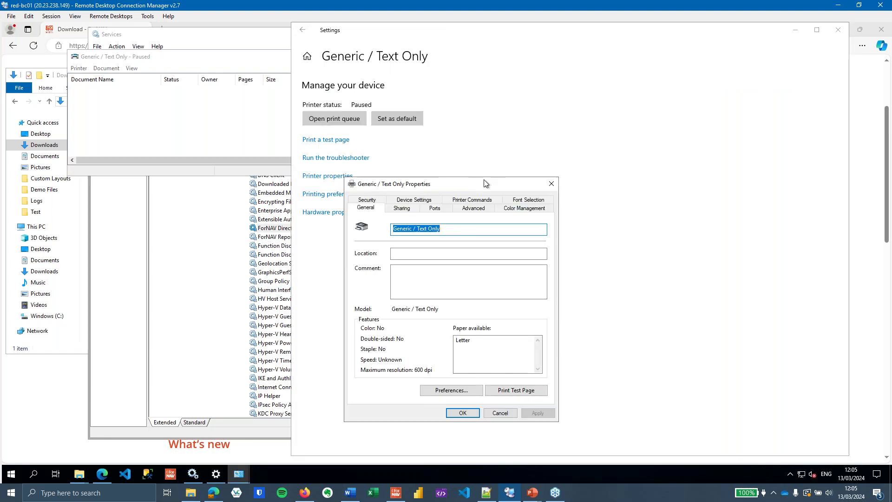
left_click_drag(494, 175, 515, 142)
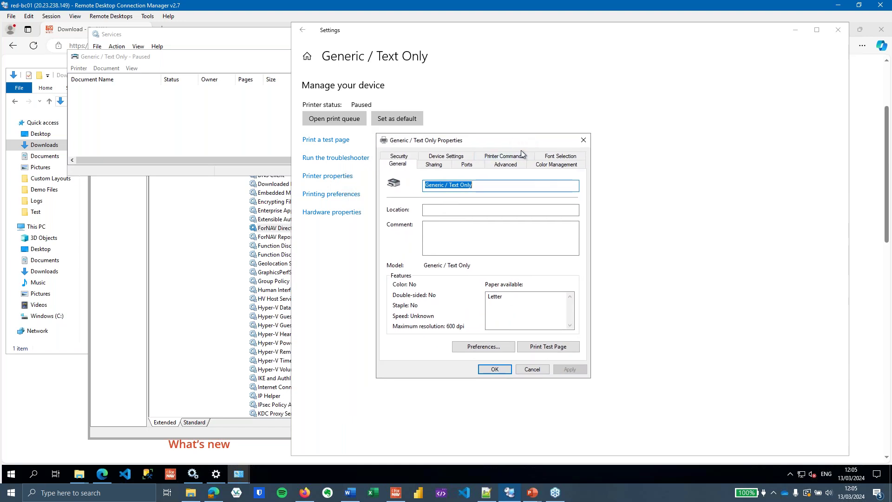
left_click(583, 140)
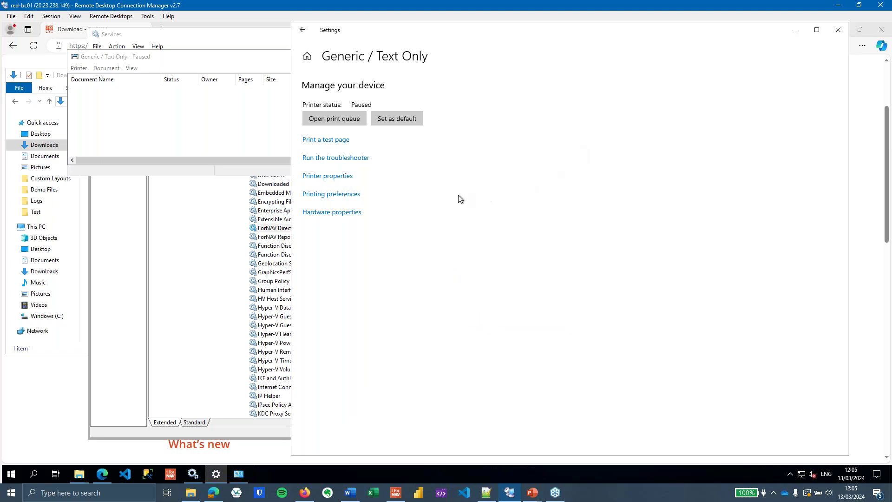
View the layout printing preferences of the Generic / Text Only printer and cancel without changes
left_click(351, 199)
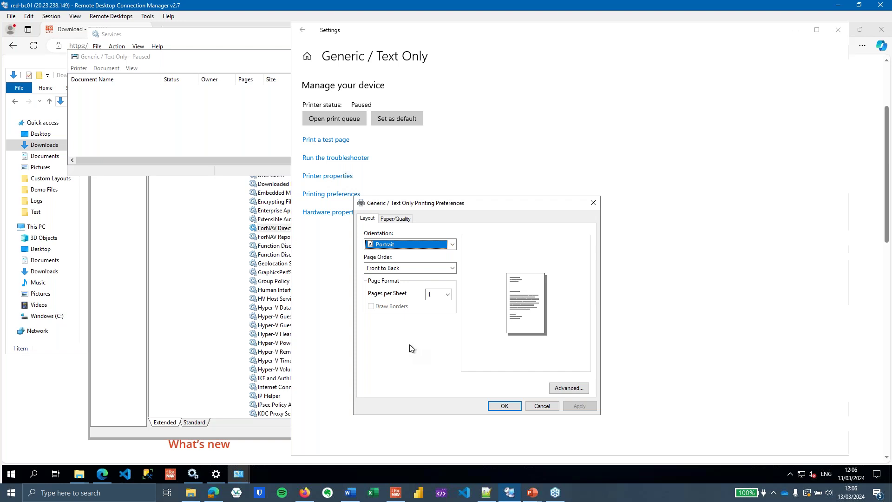
left_click_drag(524, 208, 519, 203)
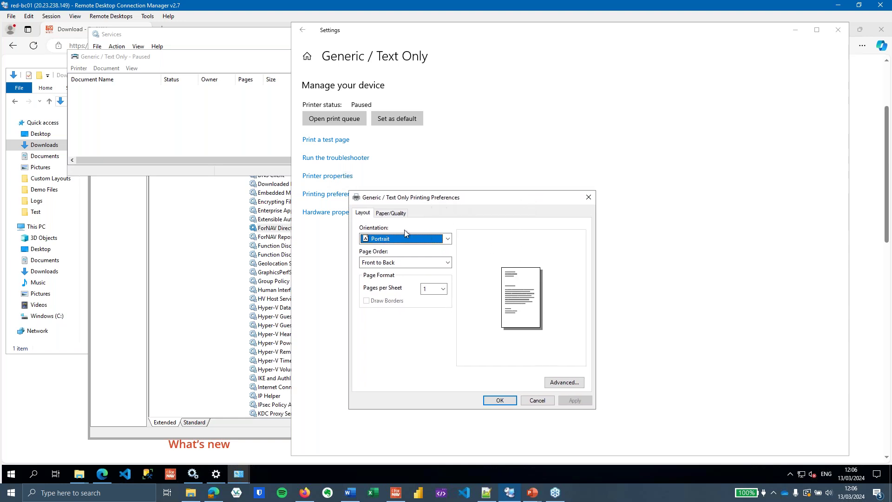
left_click(534, 402)
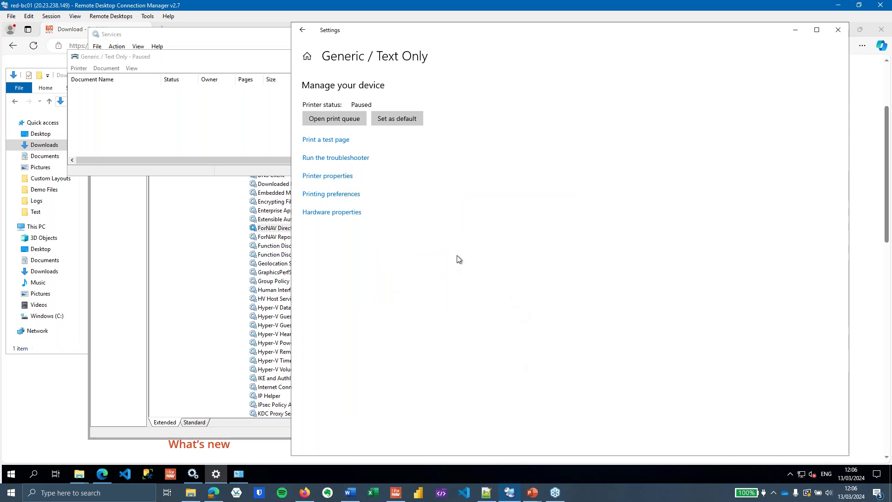
Open the printing defaults from the advanced properties of the Generic / Text Only printer
left_click(339, 181)
left_click(469, 209)
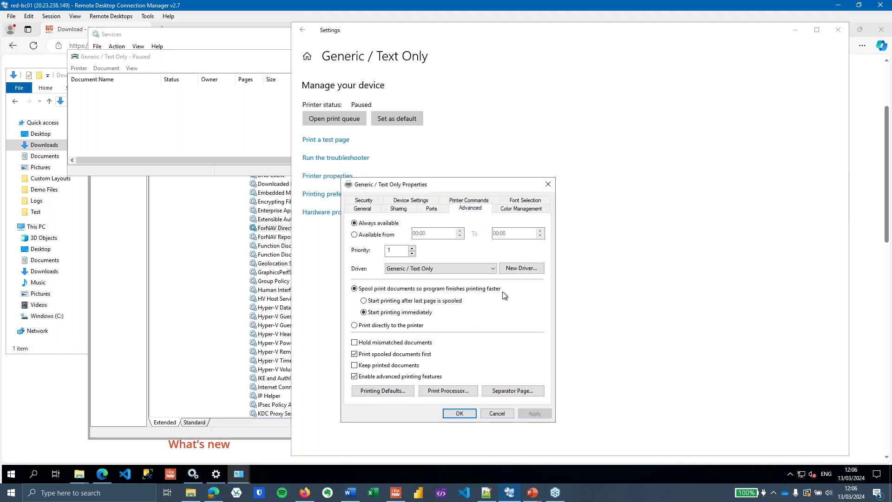
left_click(382, 392)
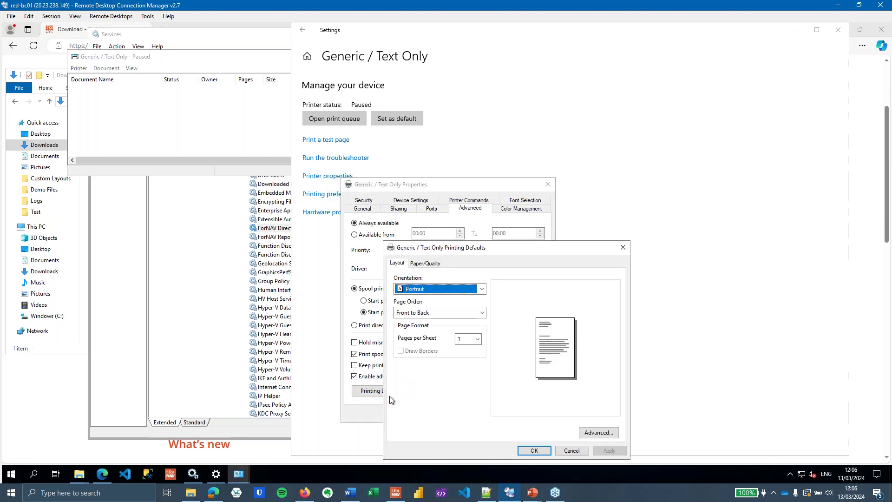
Review the Generic / Text Only printing defaults, cancel them and the printer properties, and return to the Printers & scanners list
left_click_drag(508, 249, 533, 208)
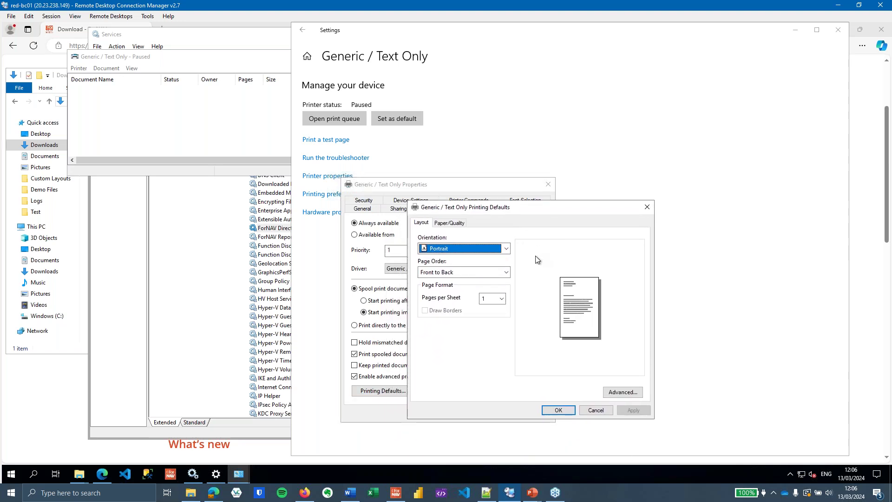
left_click(596, 409)
left_click(497, 413)
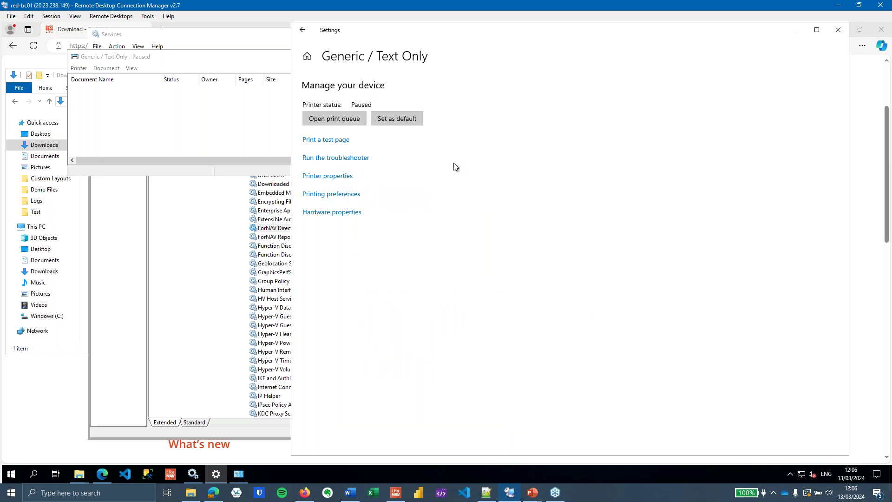
left_click(303, 30)
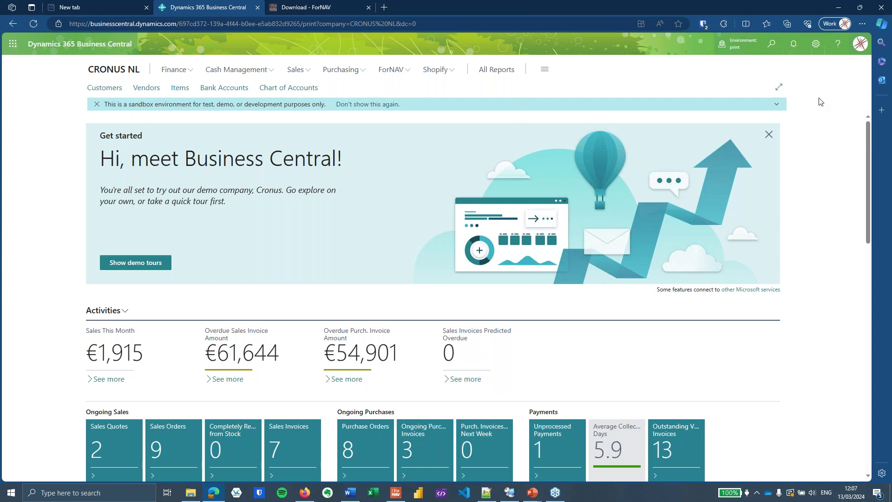
Search Business Central for "forn dir pr set" and open the ForNAV Direct Print and File Setup page
left_click(772, 43)
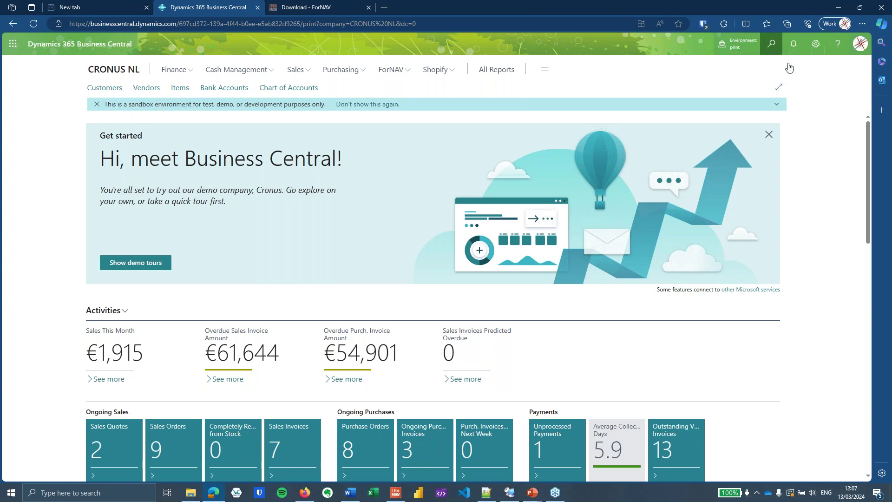
type("`forn dir pr set")
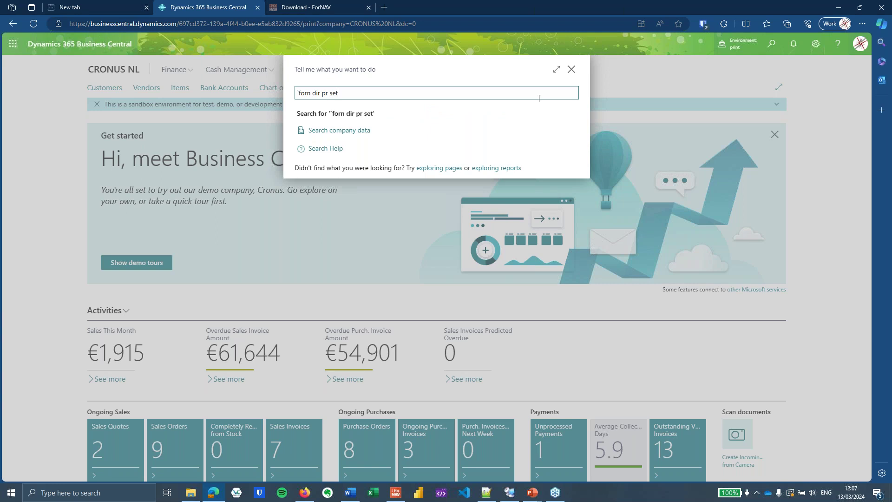
key("Left")
key("Left")
key("Left")
key("Left")
key("Left")
key("Left")
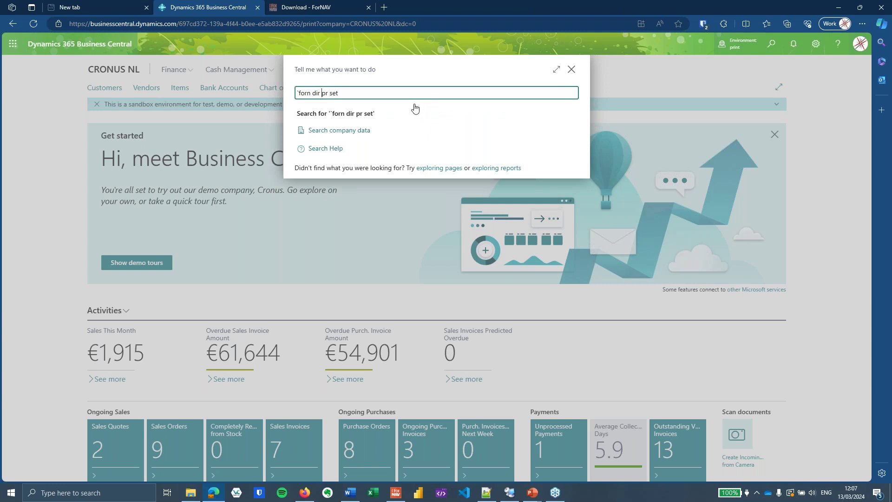
key("Home")
key("Delete")
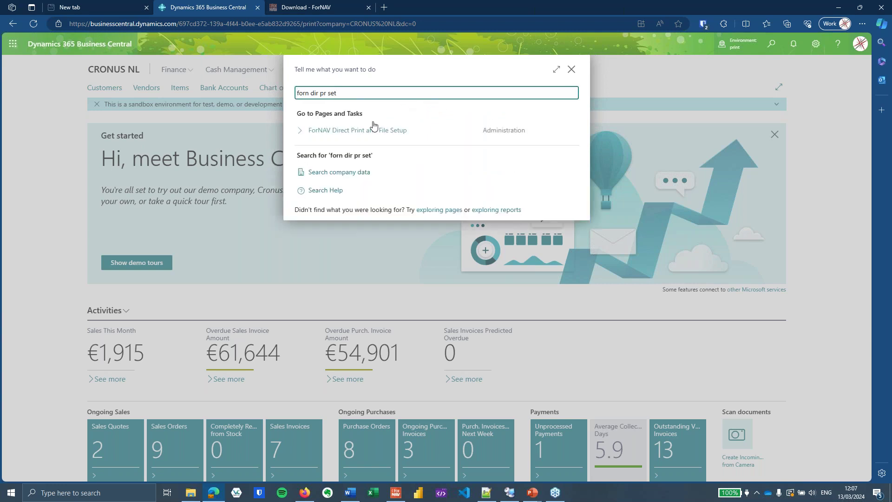
left_click(363, 130)
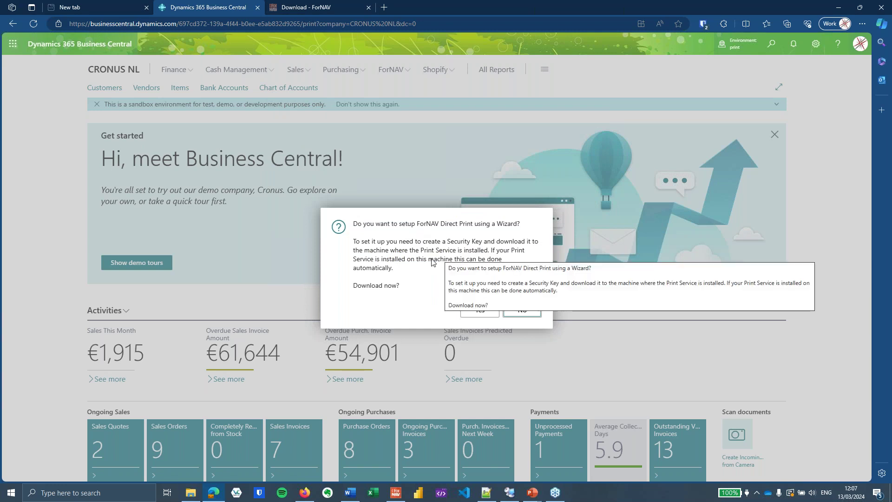
Accept the ForNAV Direct Print setup wizard to download the configuration file and acknowledge the security key and printer list notices
left_click(470, 311)
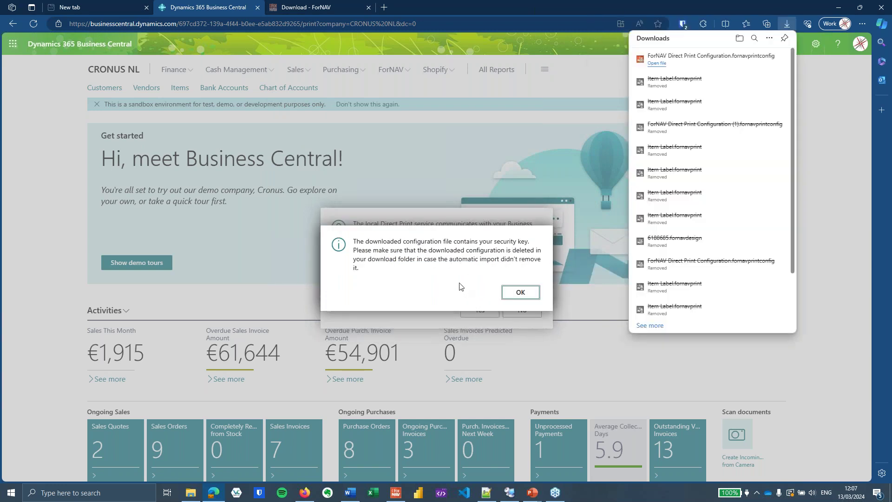
mouse_move(751, 65)
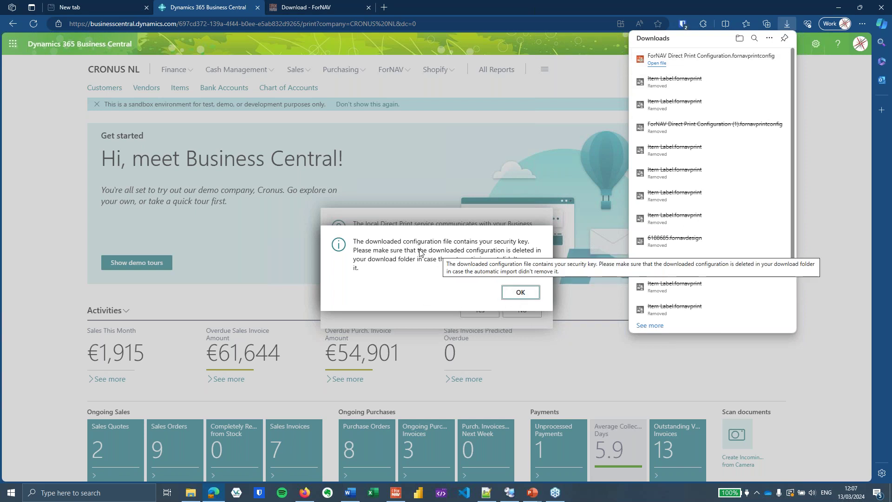
left_click(520, 293)
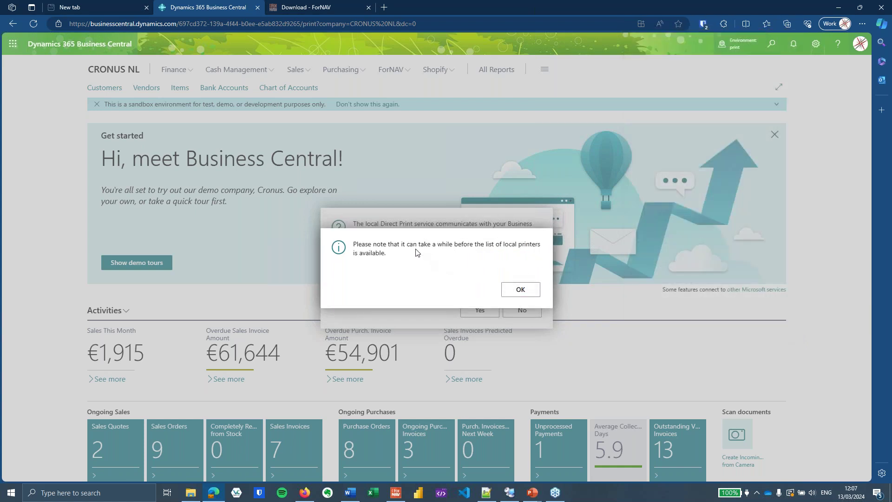
left_click(525, 291)
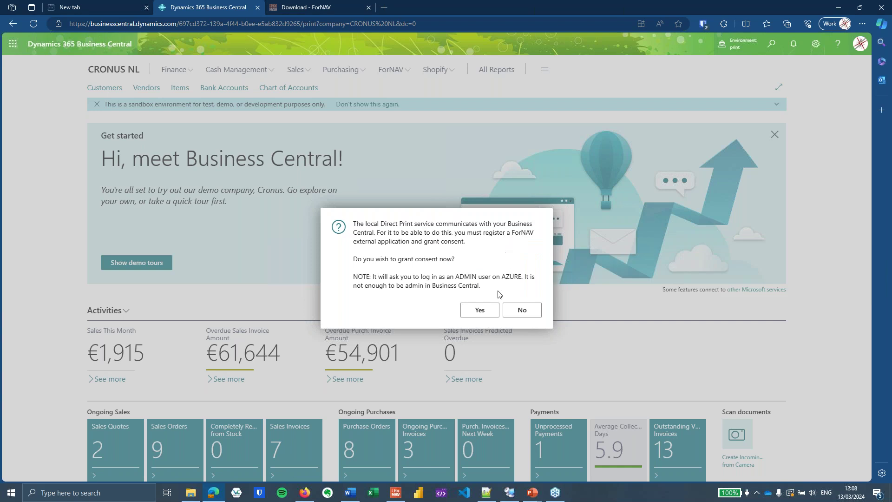
Grant consent for the ForNAV Direct Print integration with the account connected to Windows, accept the requested permissions, and close the application card
left_click(482, 311)
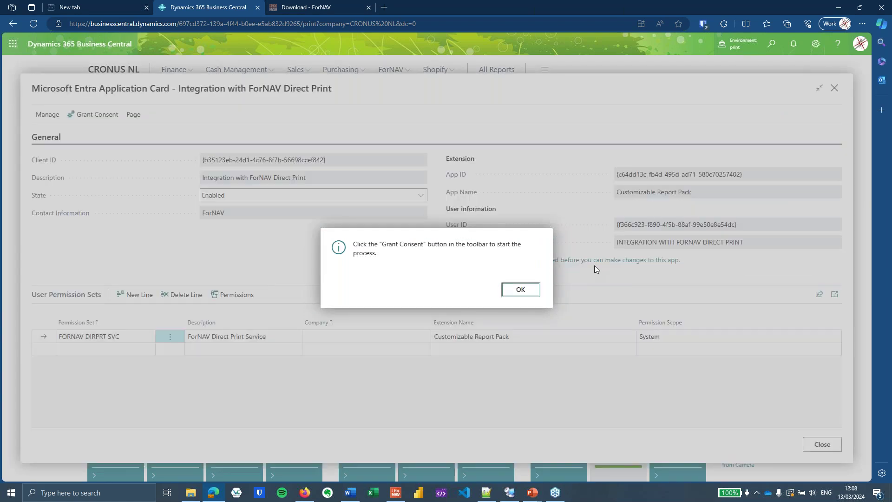
left_click(521, 290)
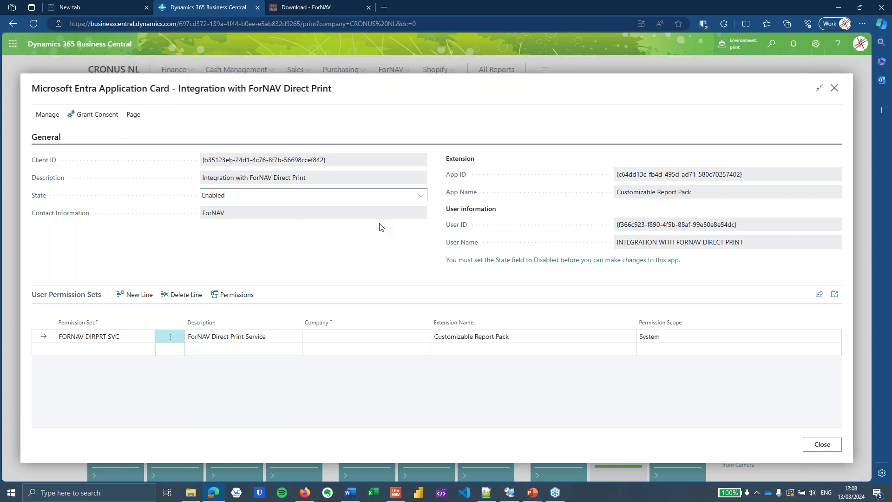
left_click(93, 117)
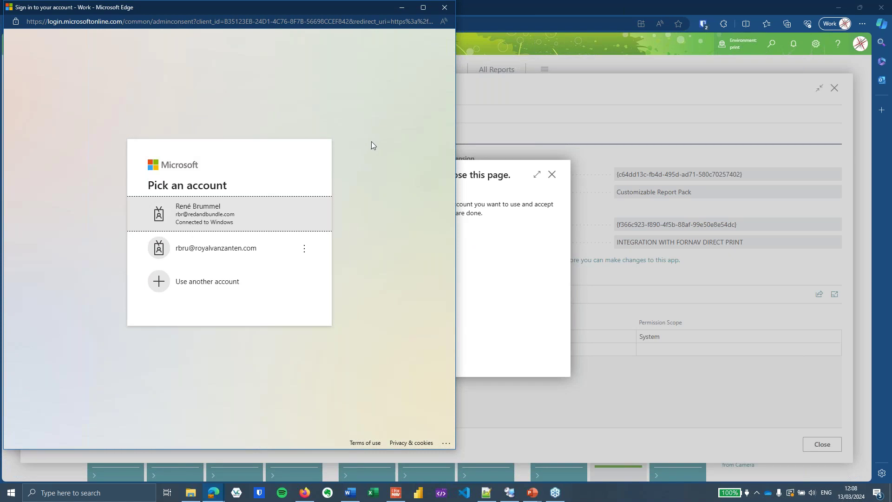
left_click(229, 222)
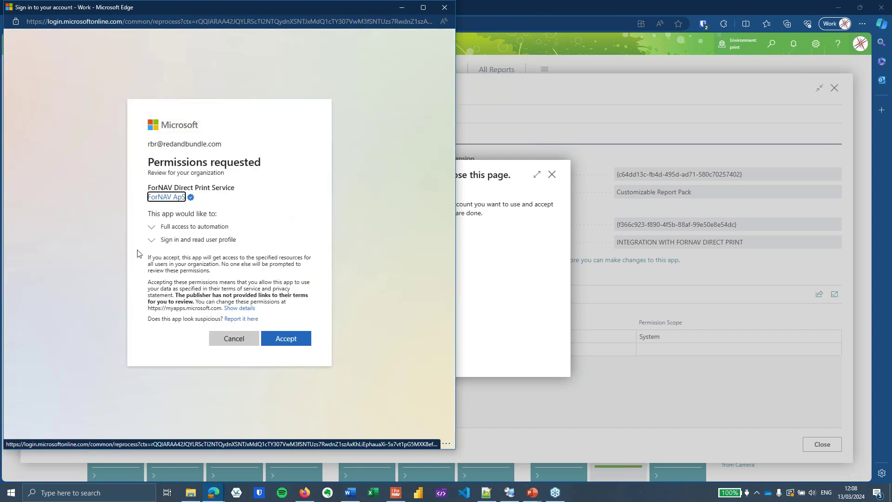
left_click(288, 341)
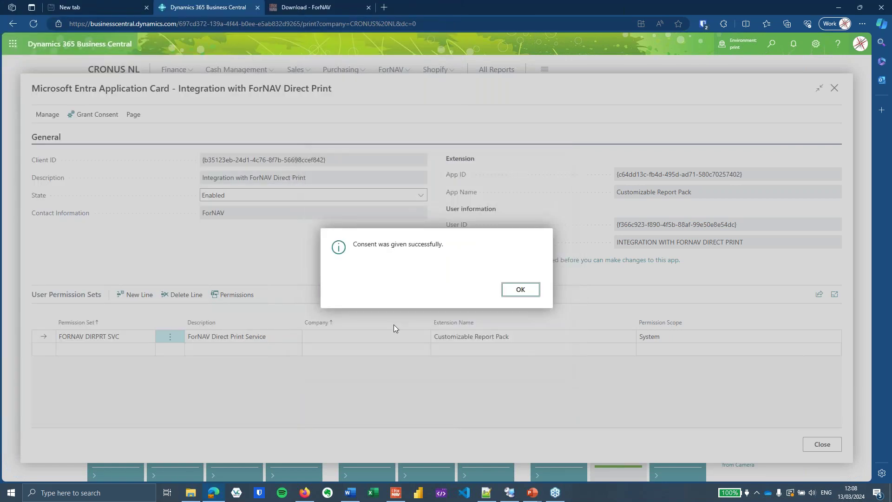
left_click(521, 290)
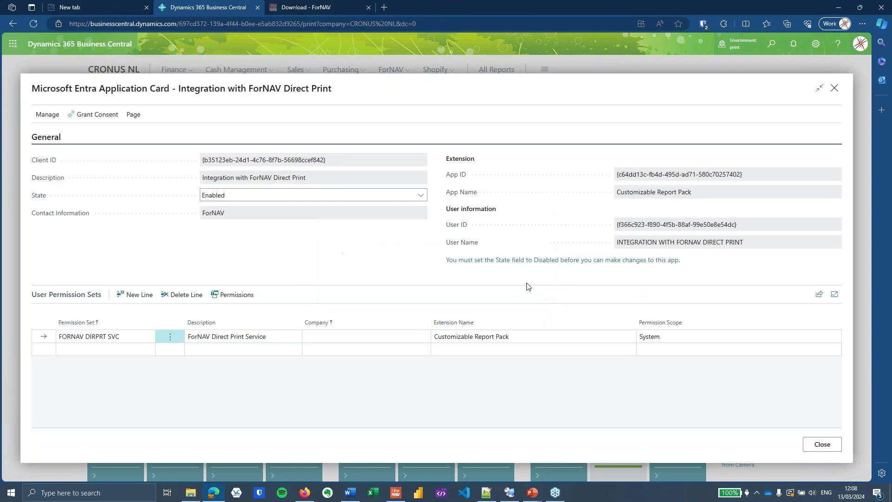
left_click(835, 88)
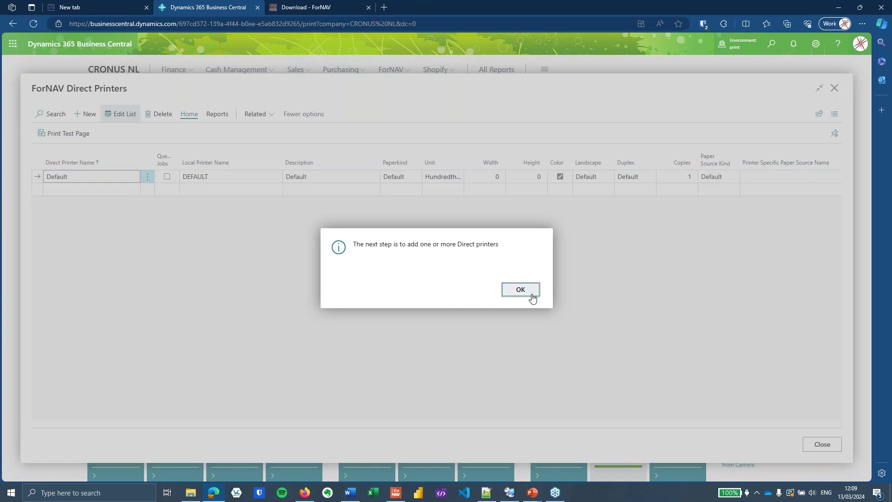
Close the wizard's ForNAV Direct Printers list and reopen the Direct Print and File Setup page by searching for "for dir pr set"
left_click(528, 292)
left_click(835, 90)
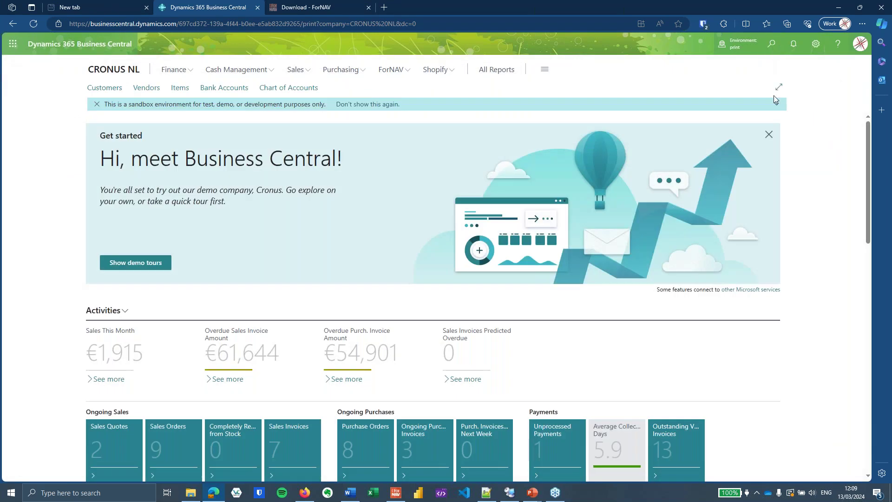
key("alt+q")
type("for dir pr set")
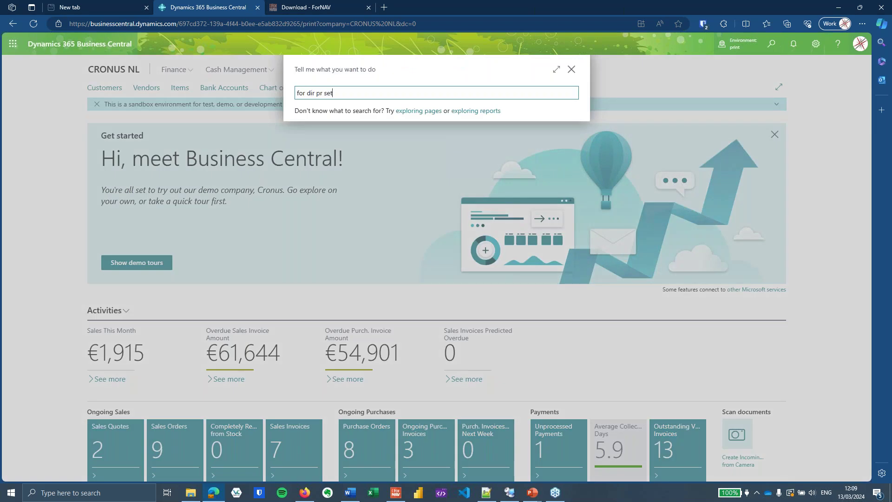
left_click(401, 142)
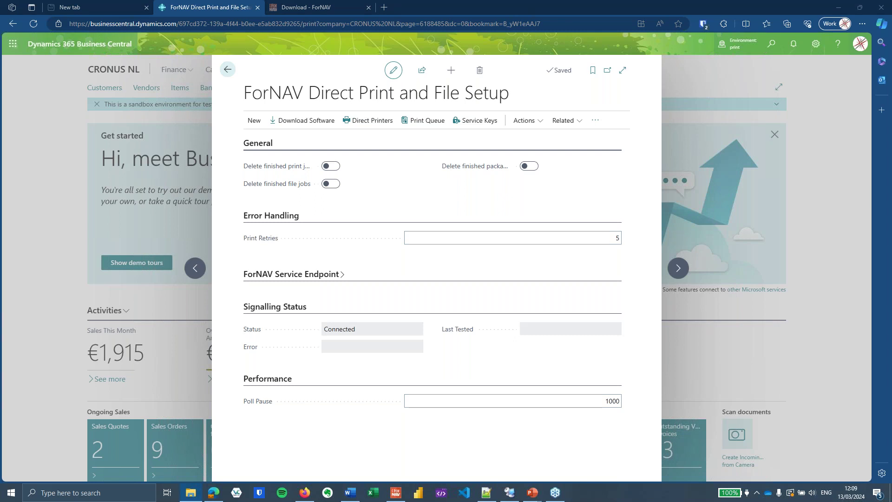
Switch to the red-bc01 remote desktop, paste the ForNAV Direct Print Configuration file into Downloads and open it to import the configuration
left_click(510, 493)
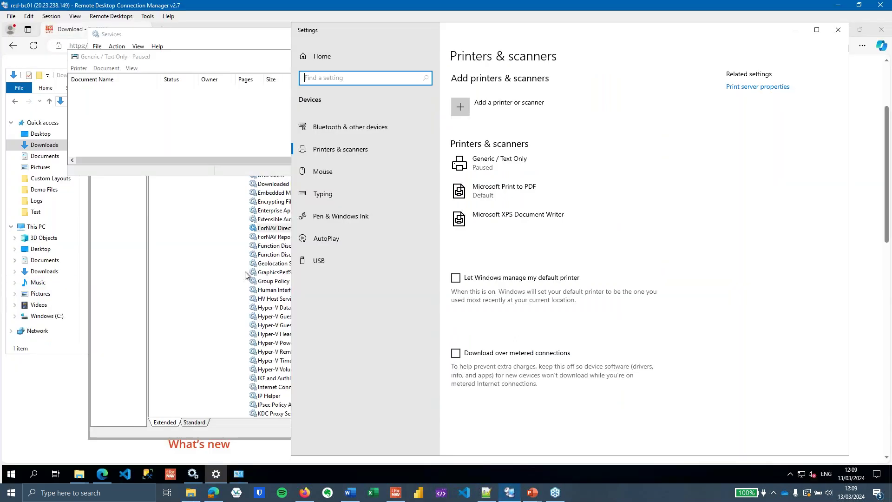
mouse_move(79, 474)
left_click(105, 450)
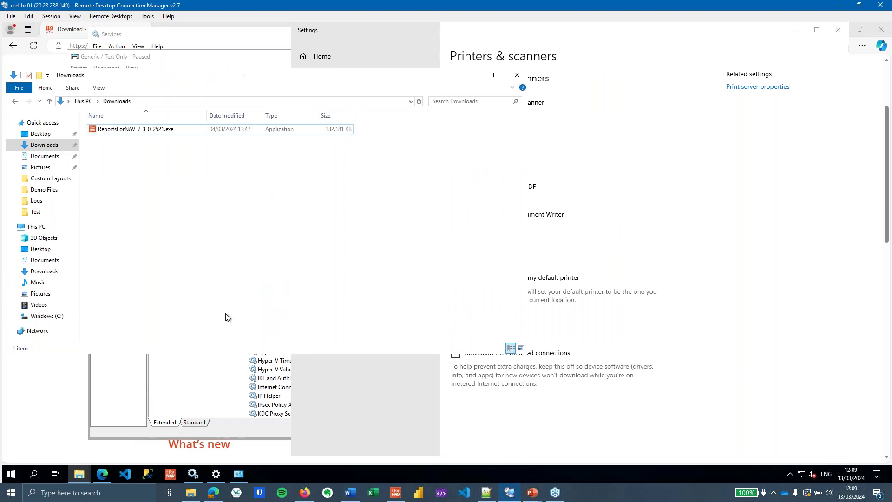
key("ctrl+v")
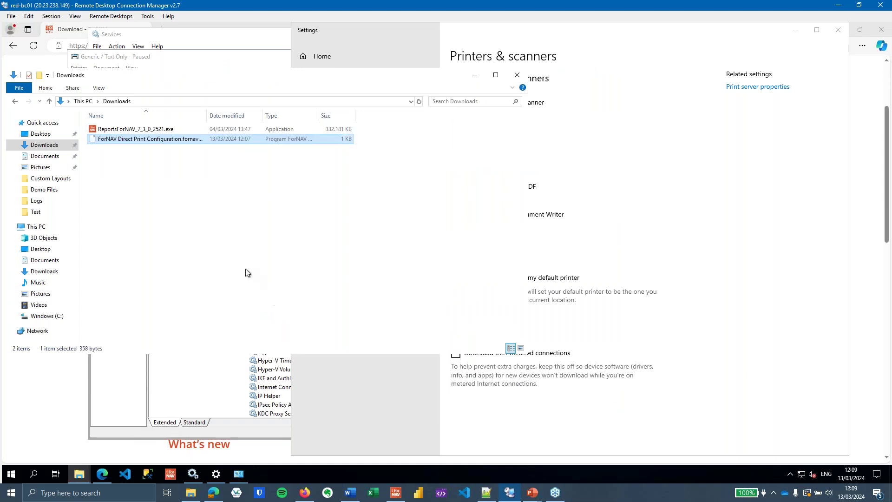
double_click(183, 140)
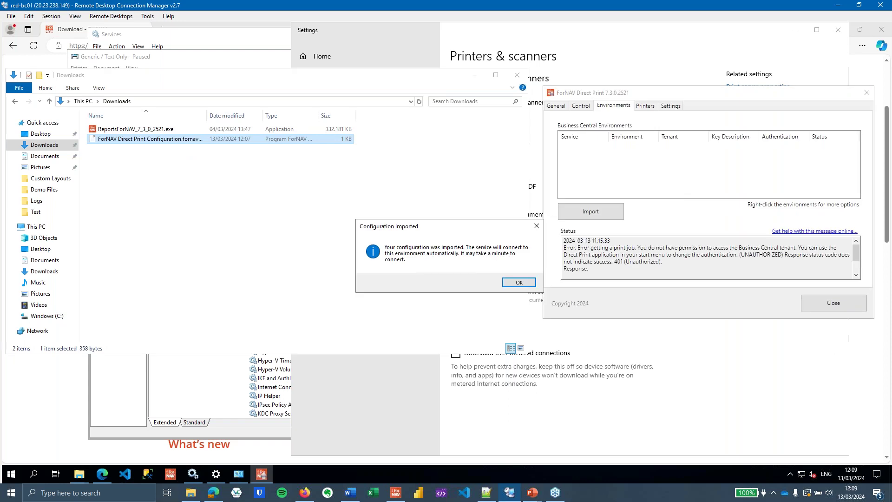
left_click(519, 282)
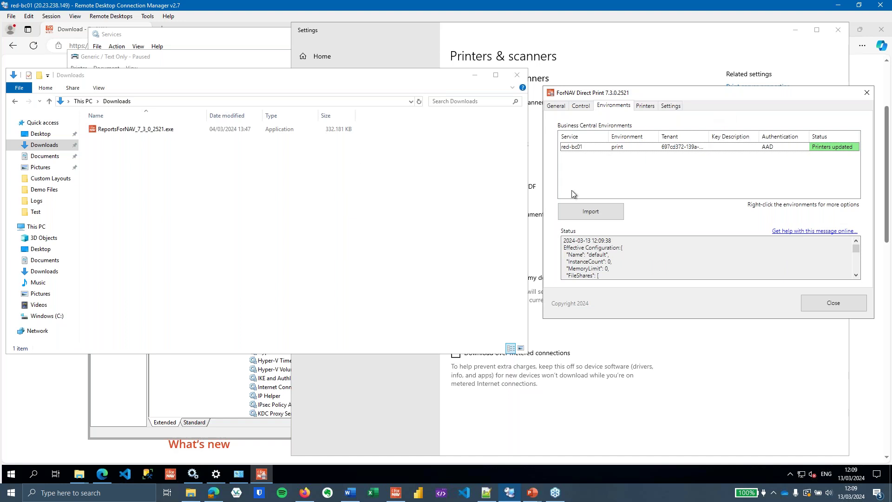
Examine the available authentication types for the red-bc01 print environment in ForNAV Direct Print and cancel without changes
left_click(700, 147)
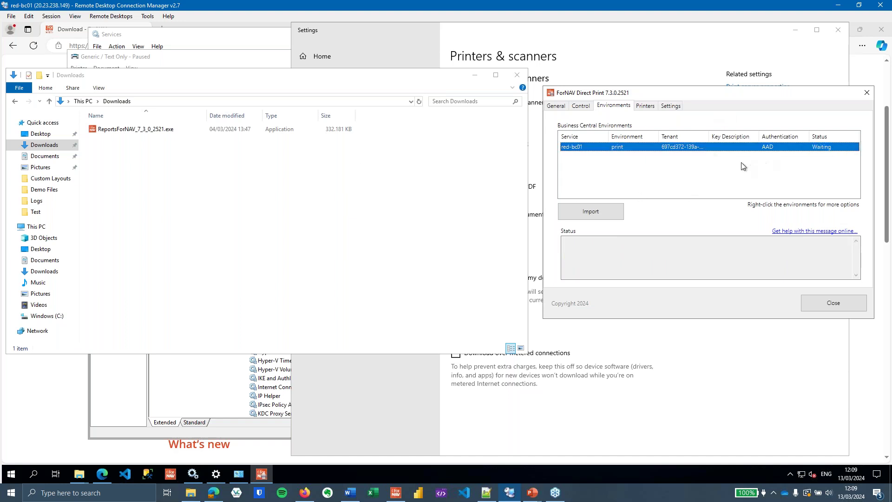
right_click(785, 148)
left_click(825, 169)
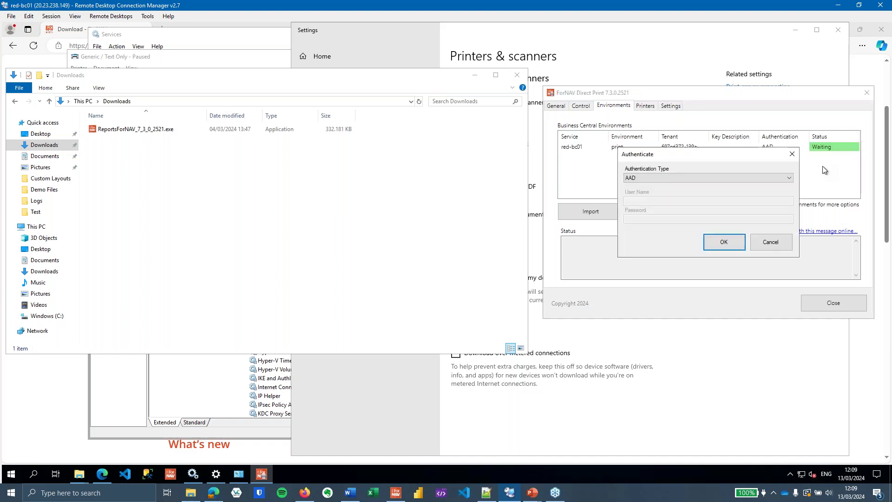
left_click(784, 179)
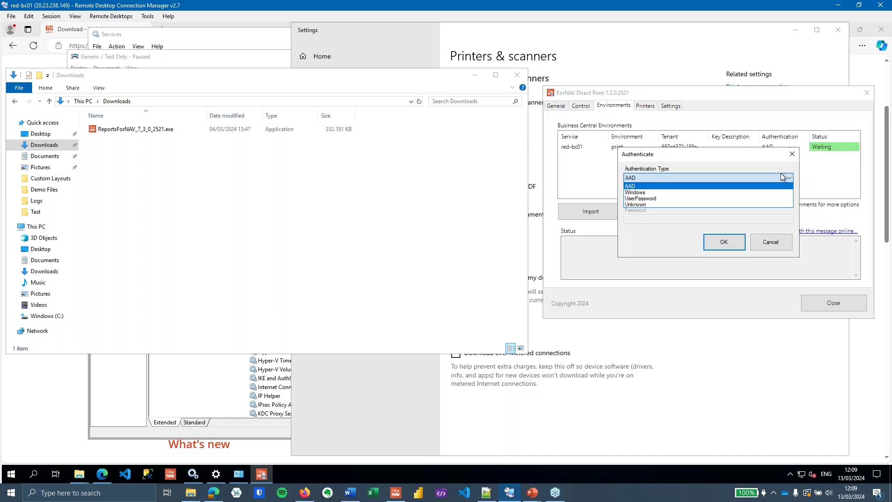
left_click(755, 159)
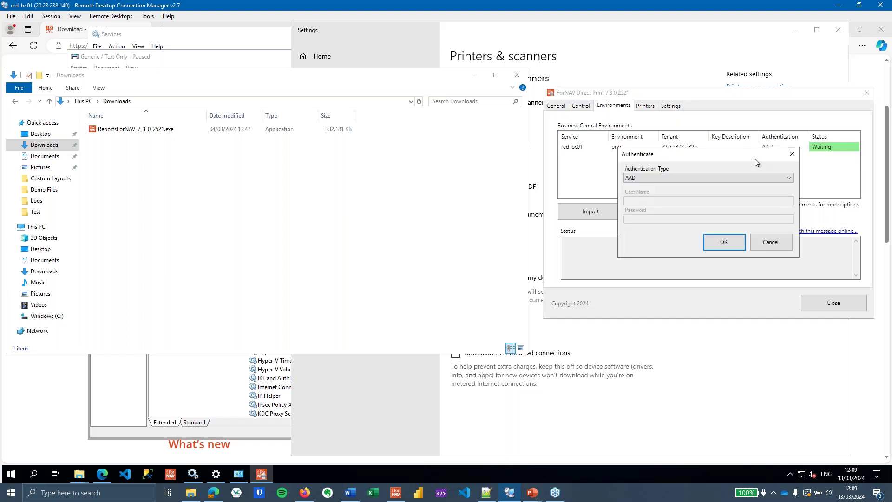
left_click(779, 245)
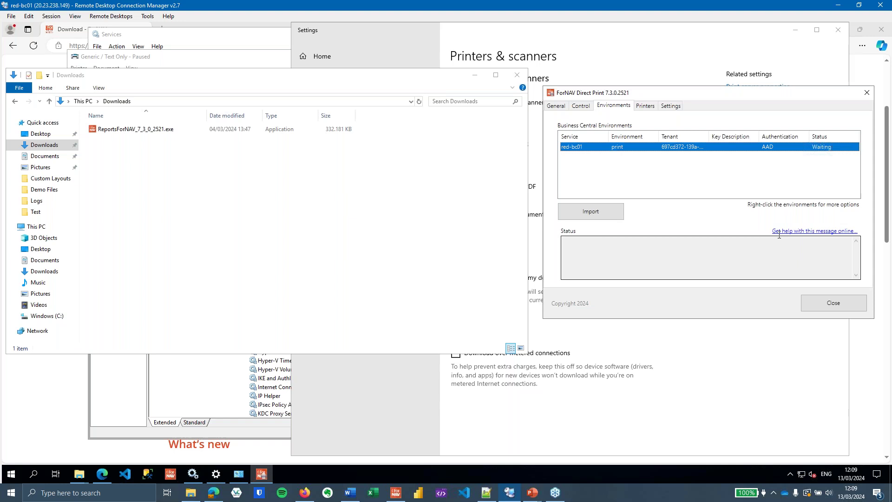
left_click(763, 193)
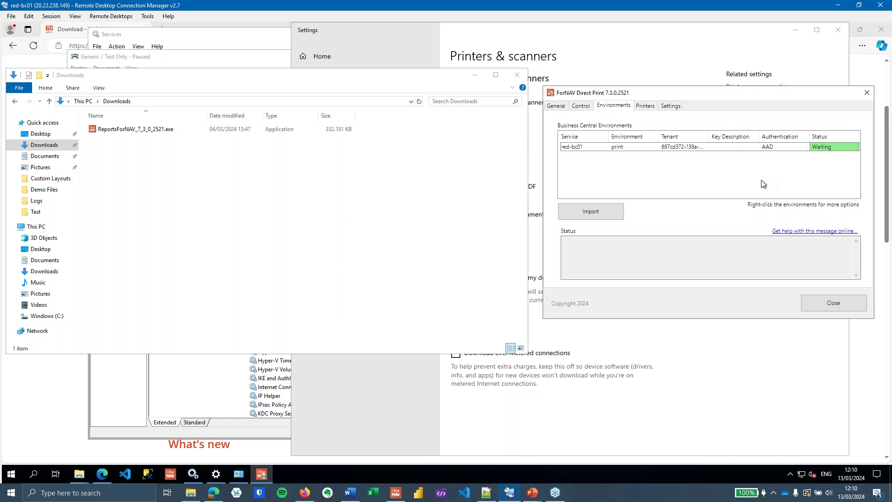
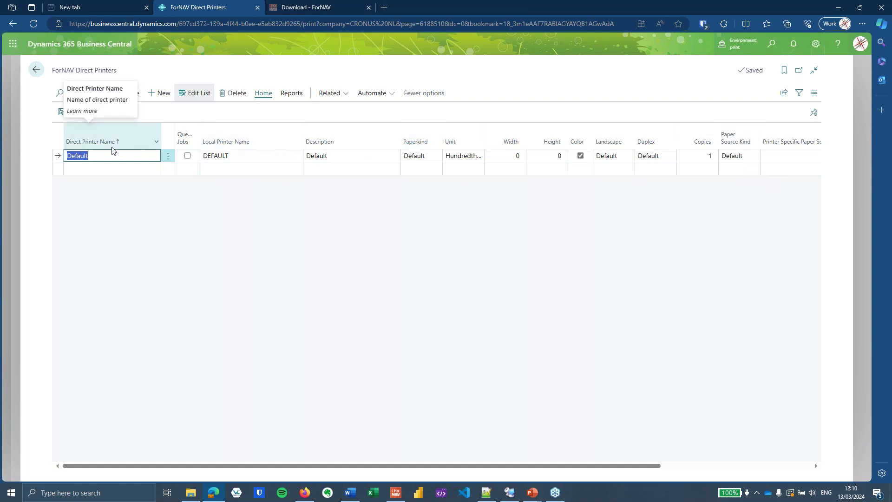
Add a new direct printer line with Generic / Text Only as its local printer and acknowledge the print queue notice
left_click(131, 170)
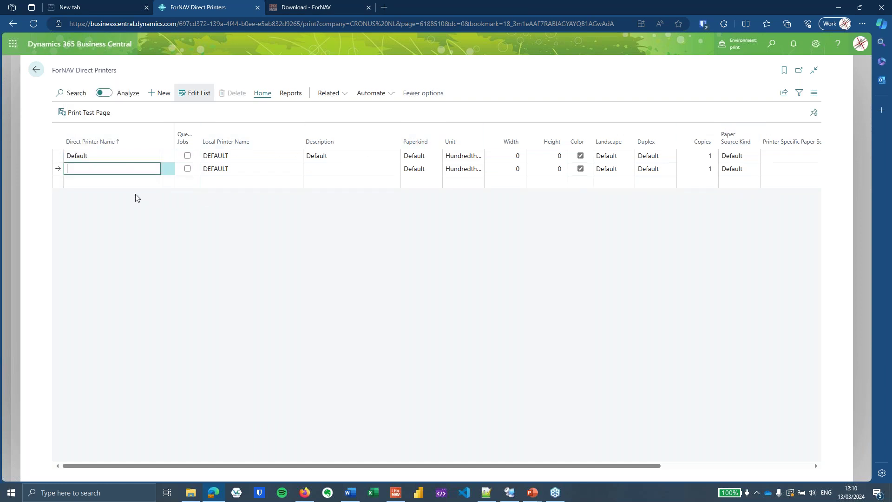
left_click(299, 170)
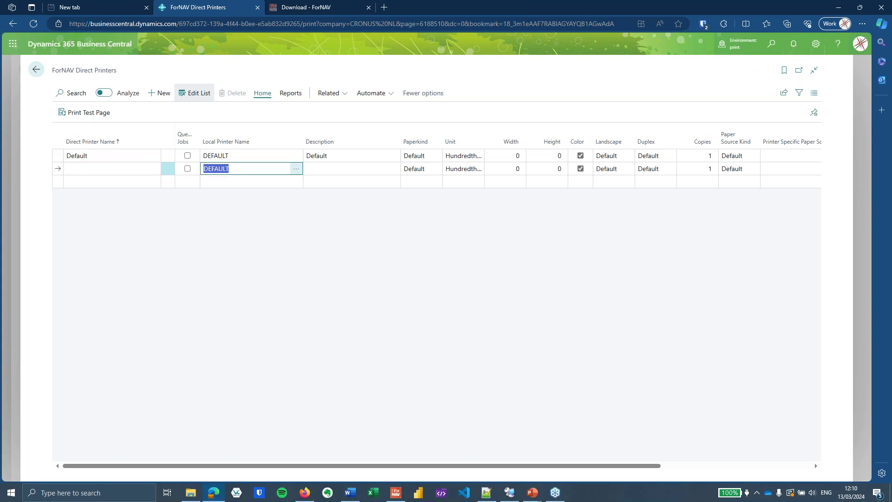
left_click(296, 171)
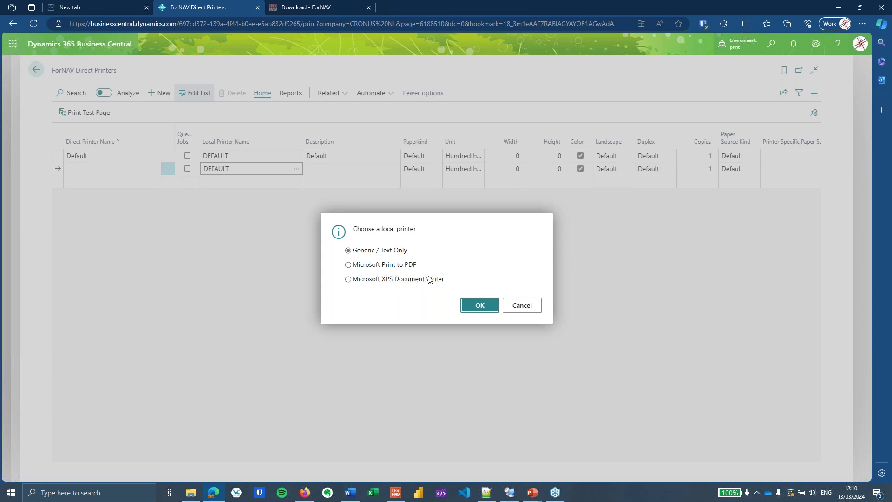
left_click(480, 306)
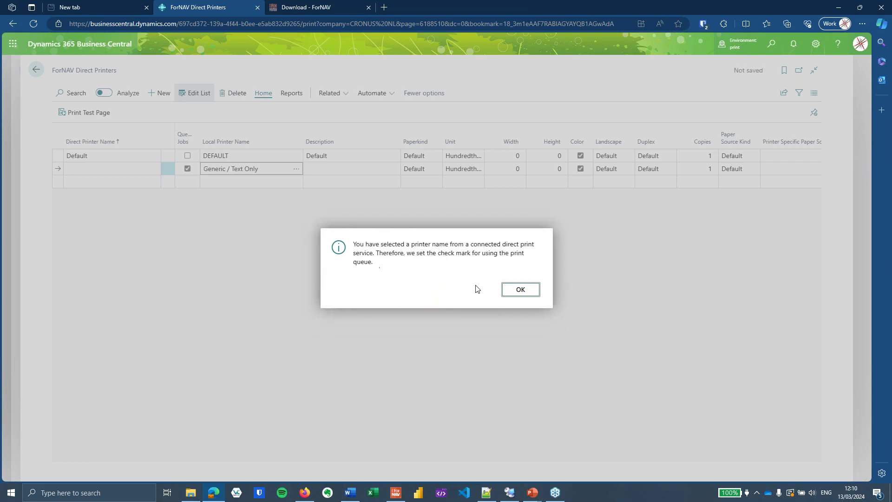
left_click(520, 290)
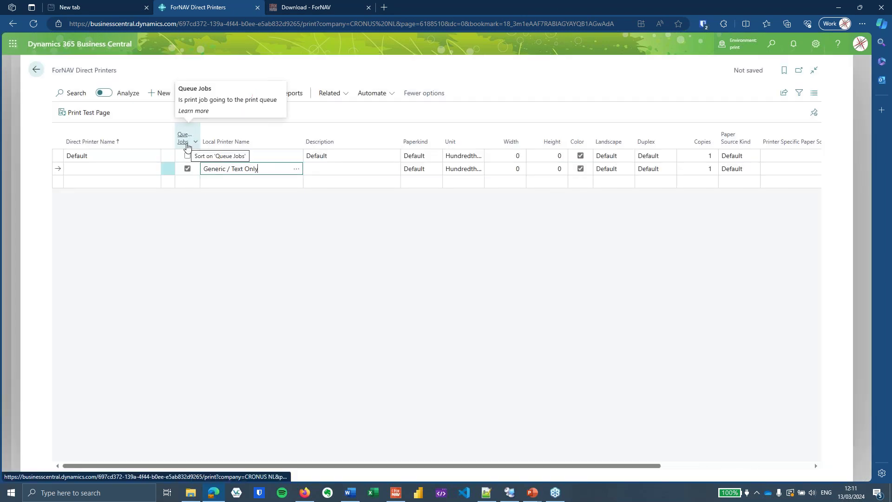
Set the new direct printer's name and description to Generic and save the line
left_click(134, 167)
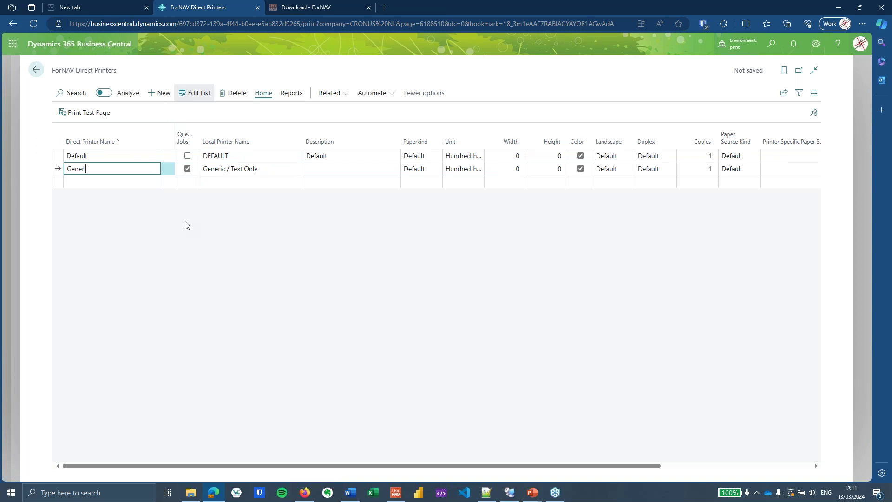
key("Tab")
key("Tab")
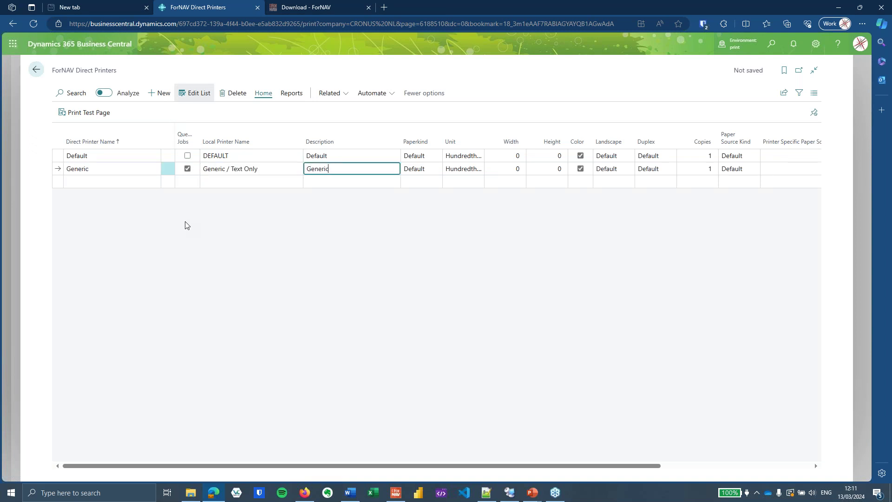
type("Generic")
key("Up")
key("Down")
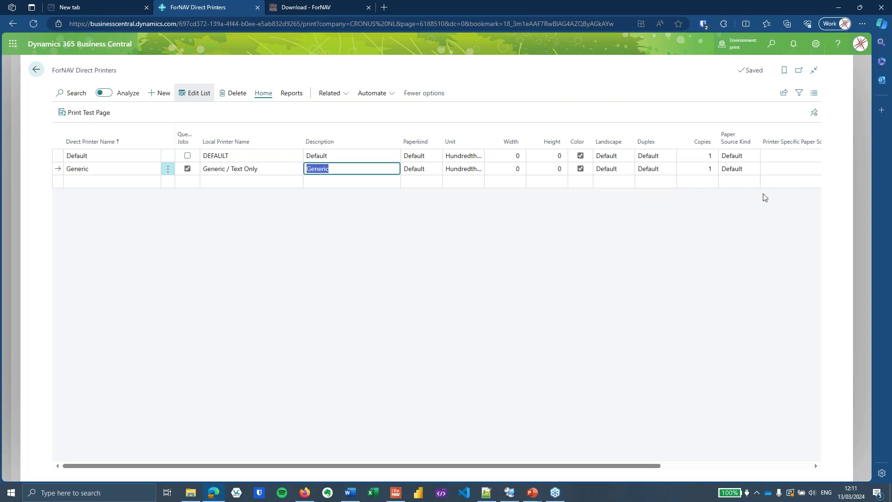
left_click(509, 210)
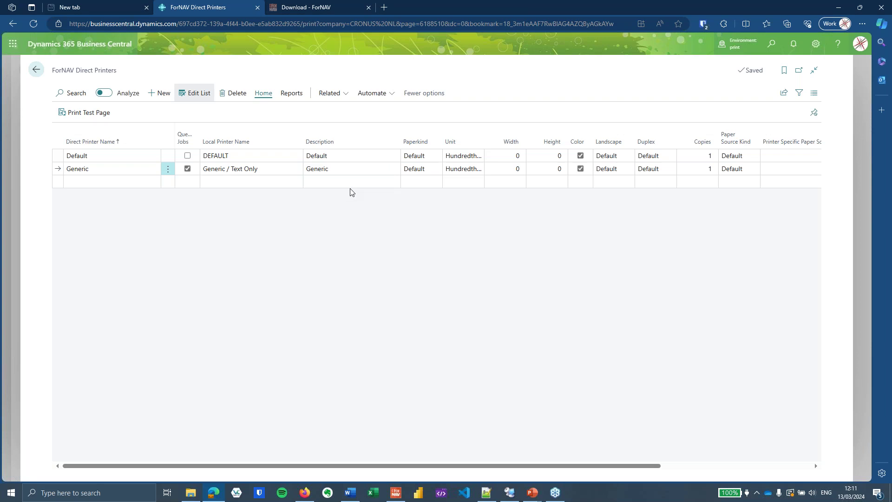
Close the ForNAV Direct Printers list and open Printer Selections by searching for "prin sel"
left_click(37, 70)
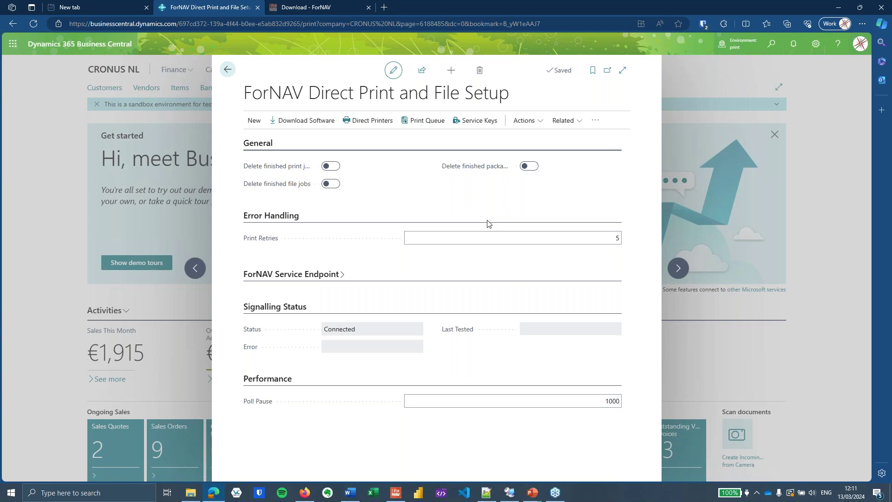
left_click(771, 43)
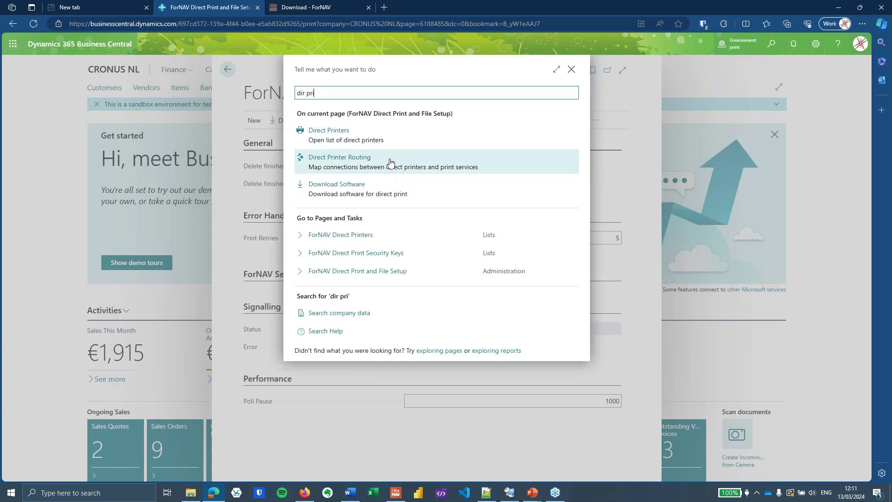
triple_click(299, 97)
type("prin sel")
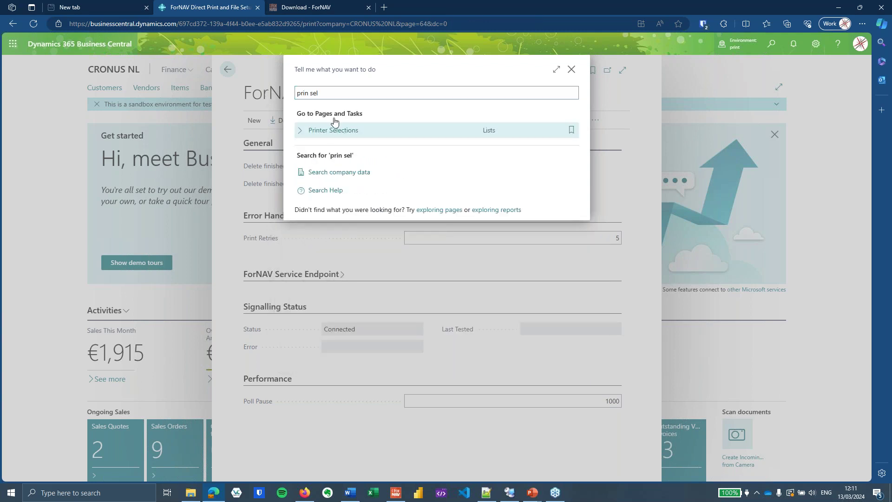
left_click(334, 124)
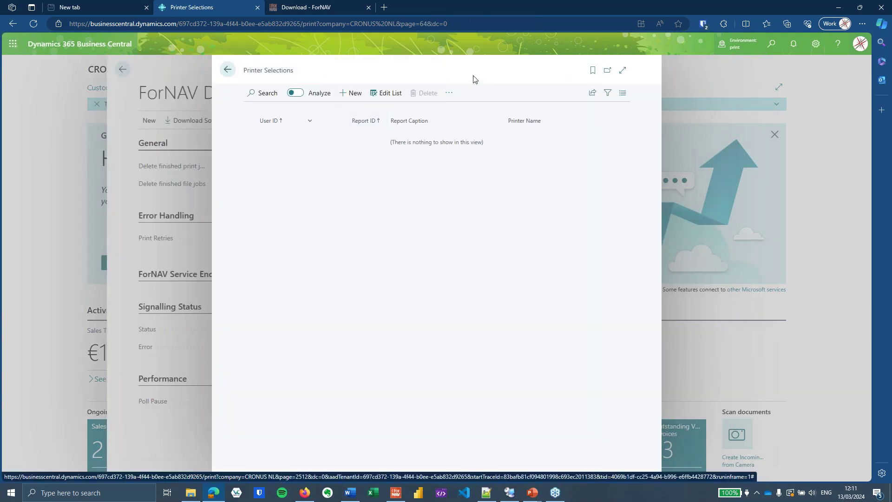
Add a printer selection for report 6188472, Invoice, found by looking up "invoice" as the report ID
left_click(361, 94)
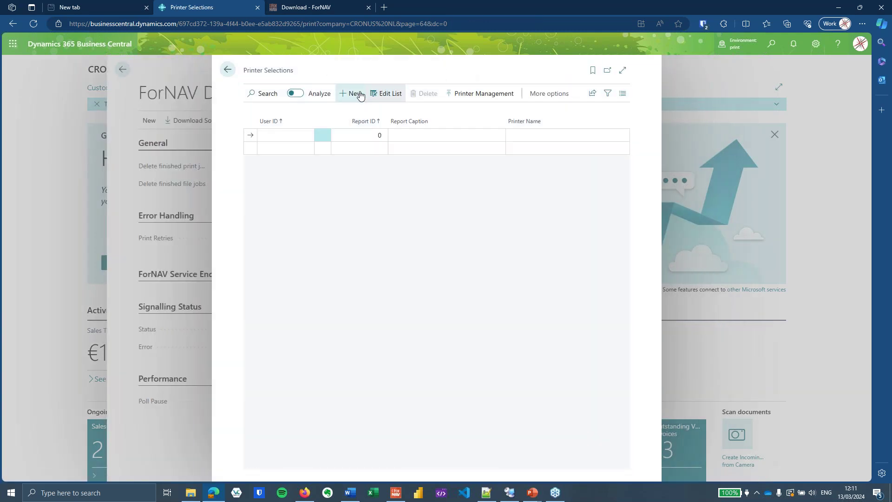
left_click(356, 136)
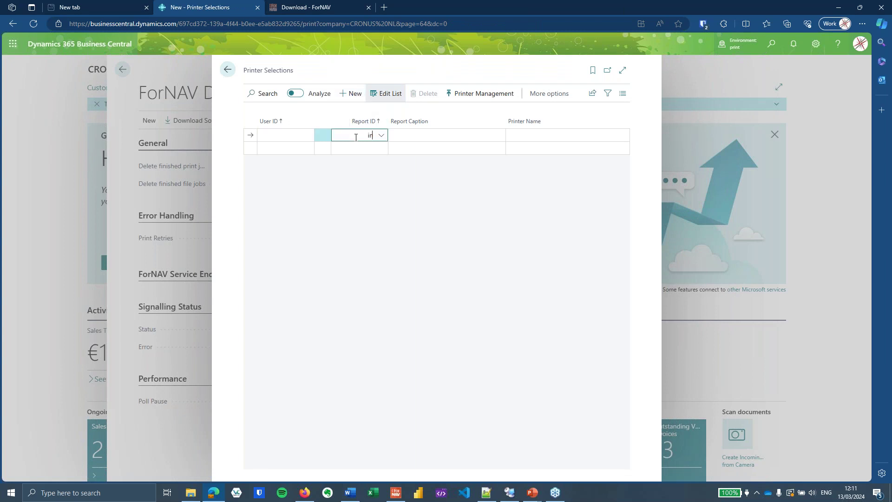
type("invoice")
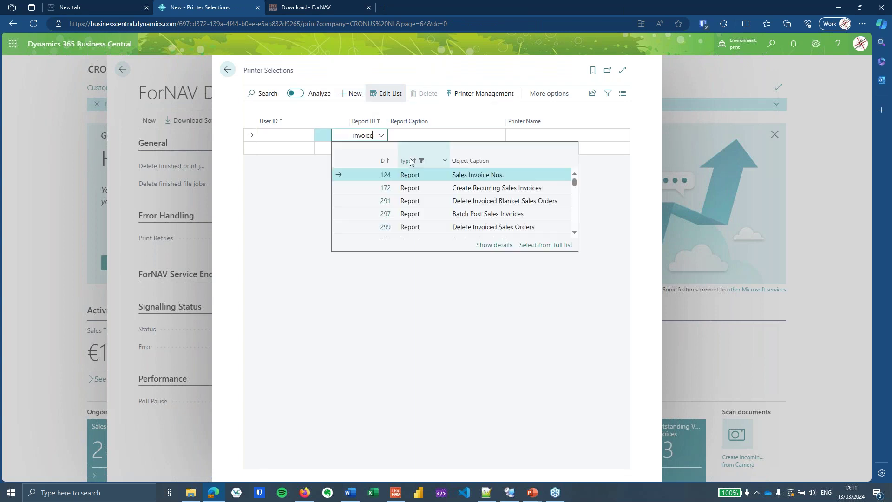
scroll(473, 208, "down", 3)
scroll(474, 207, "down", 6)
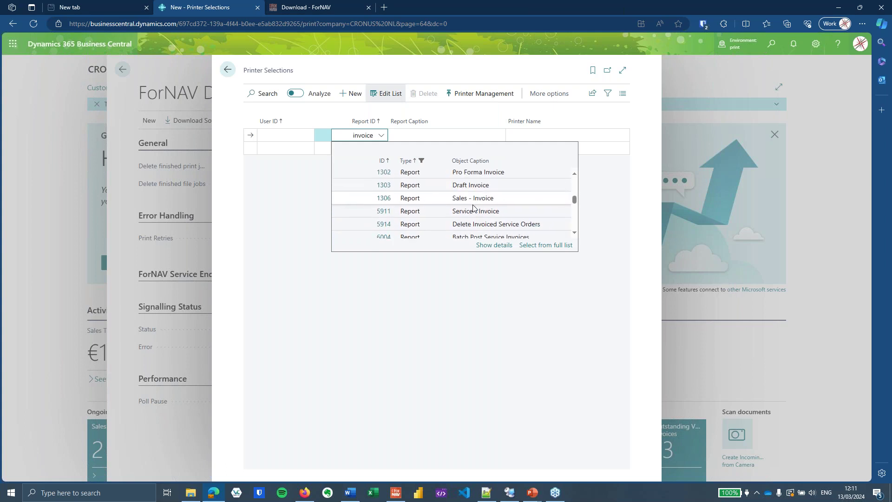
left_click(500, 198)
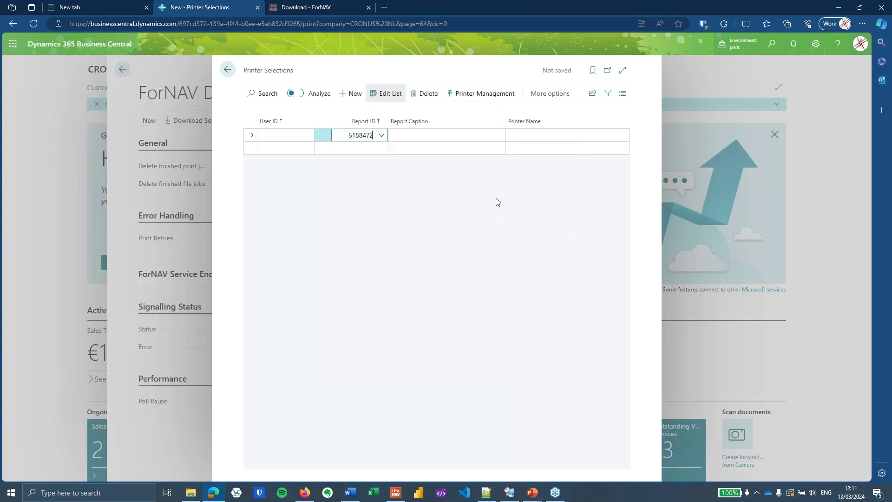
key("Tab")
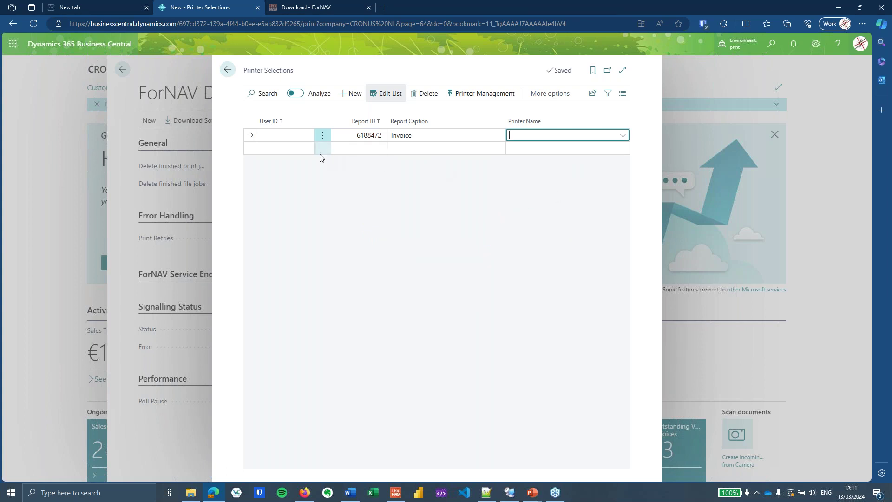
Assign the Generic printer to the Invoice printer selection and leave the user ID blank
left_click(623, 136)
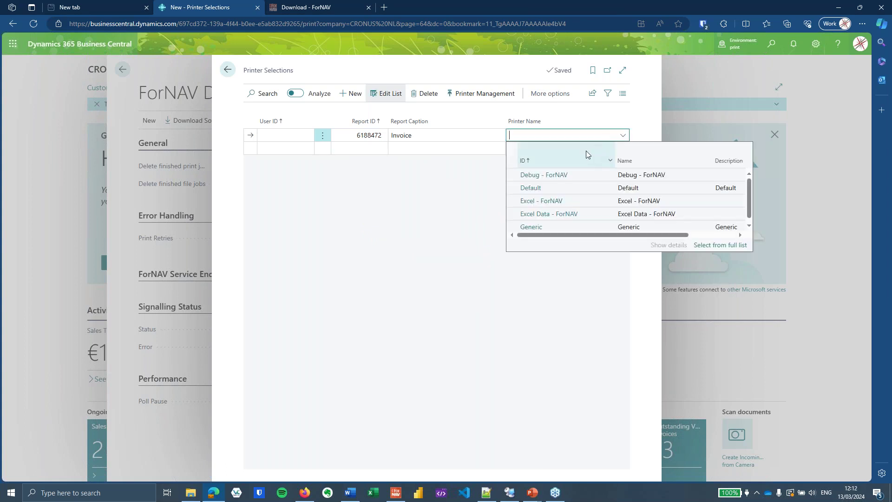
left_click(562, 226)
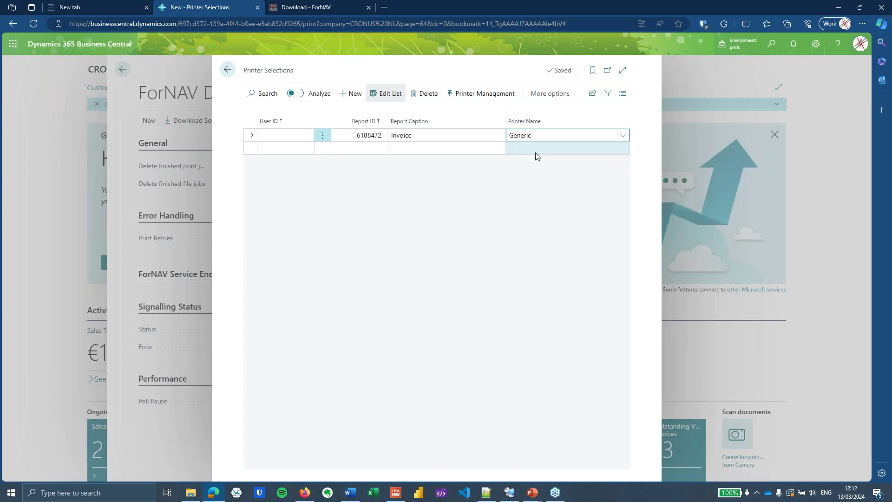
left_click(523, 180)
left_click(300, 138)
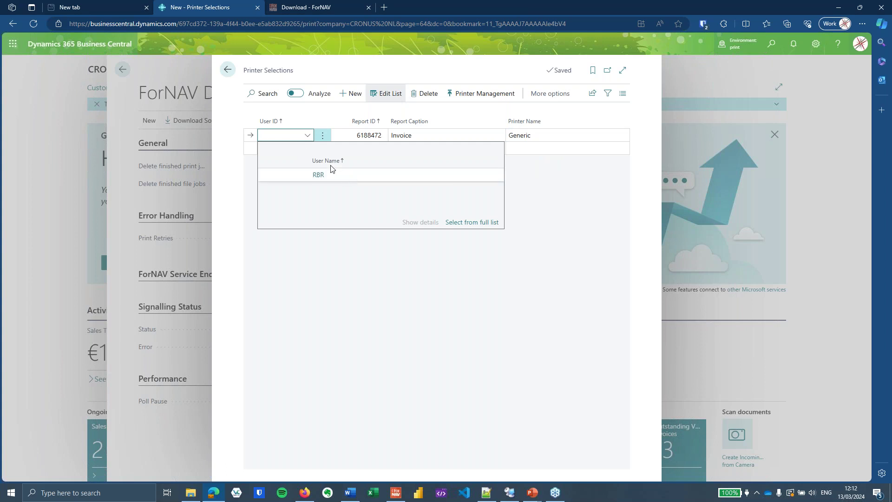
left_click(564, 189)
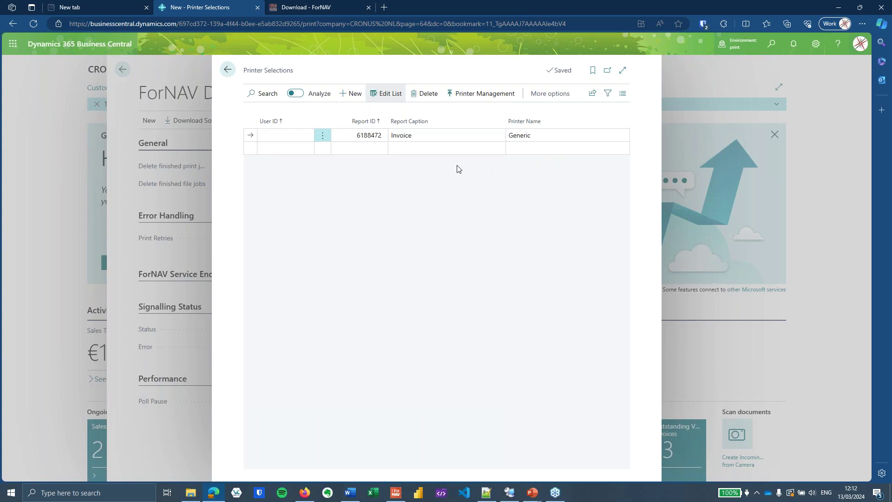
Close Printer Selections and the direct print setup page, and open the ForNAV Standard Reports list
left_click(227, 71)
left_click(229, 71)
left_click(393, 76)
left_click(114, 90)
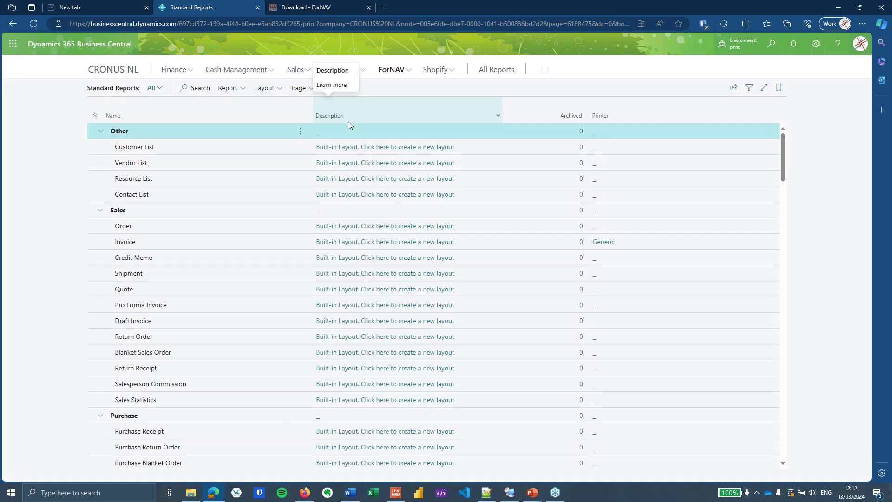
Print the Invoice report from the Sales group of the Standard Reports list
left_click(185, 240)
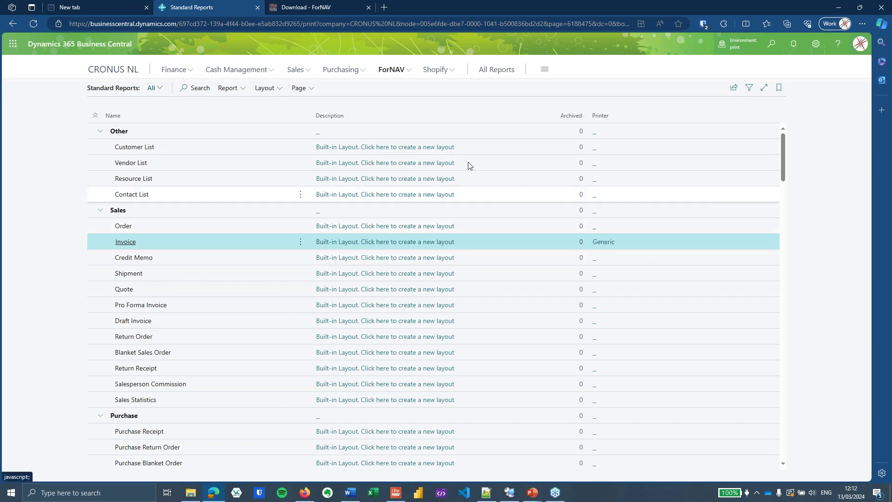
left_click(243, 90)
left_click(252, 123)
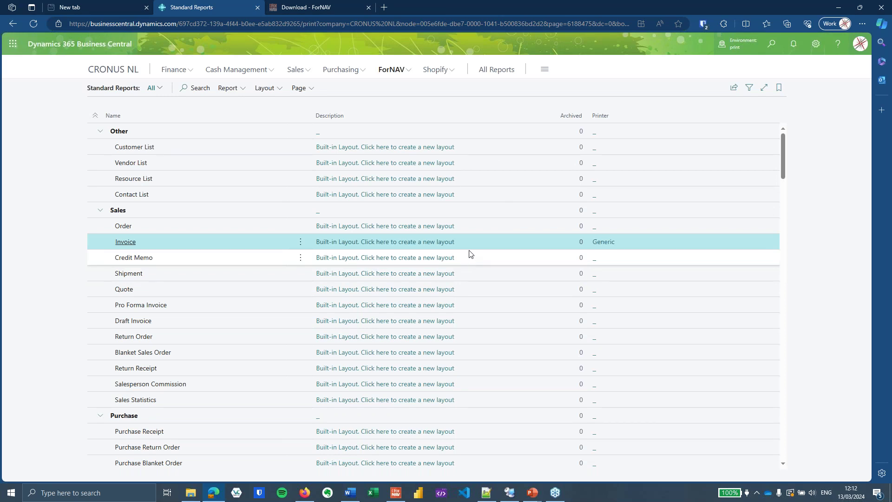
Switch to the red-bc01 remote desktop and examine the Generic / Text Only print queue for the invoice job
left_click(508, 494)
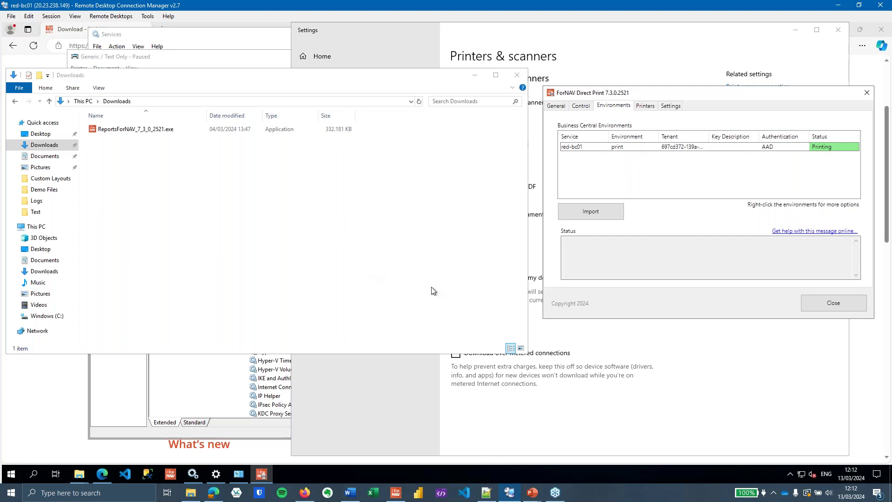
left_click(547, 426)
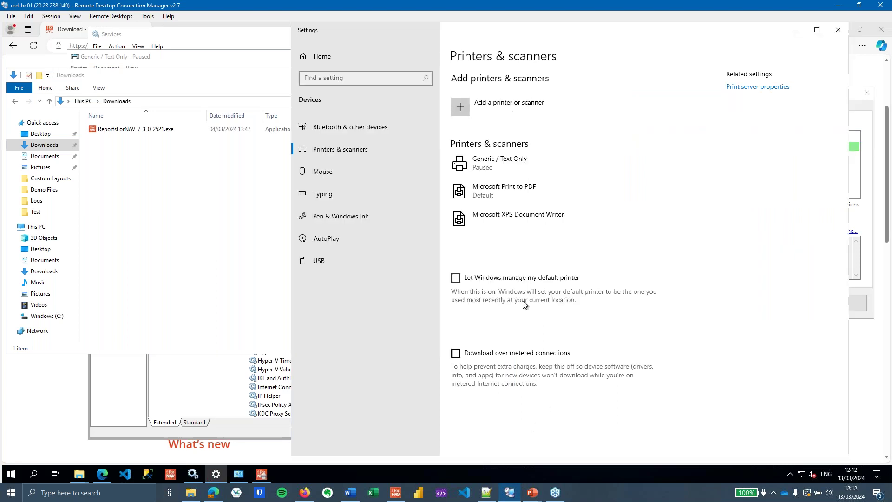
left_click(504, 165)
left_click(523, 193)
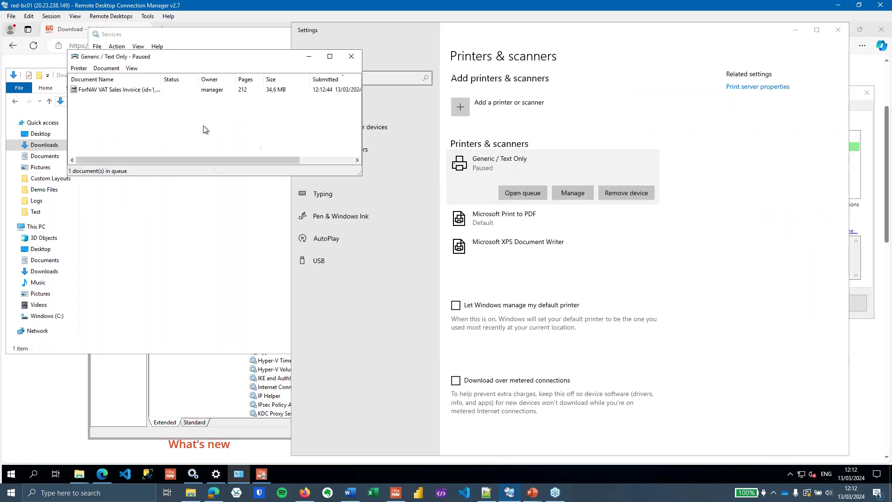
left_click(123, 91)
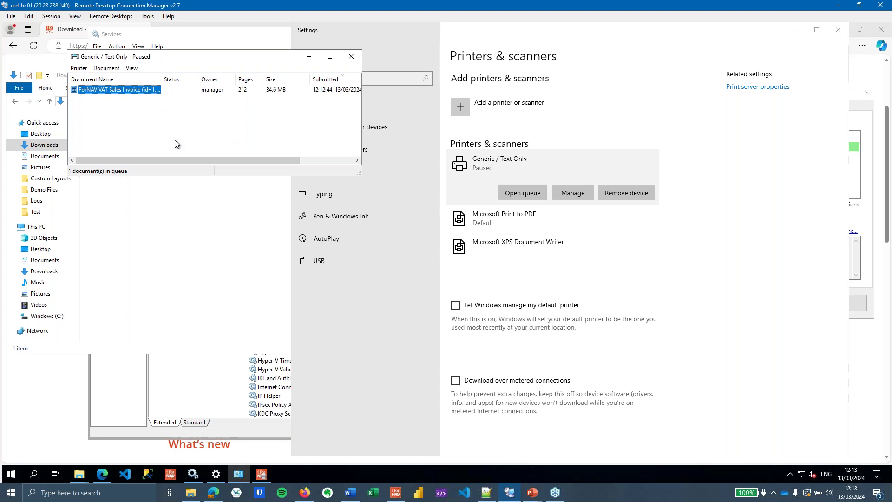
left_click(150, 132)
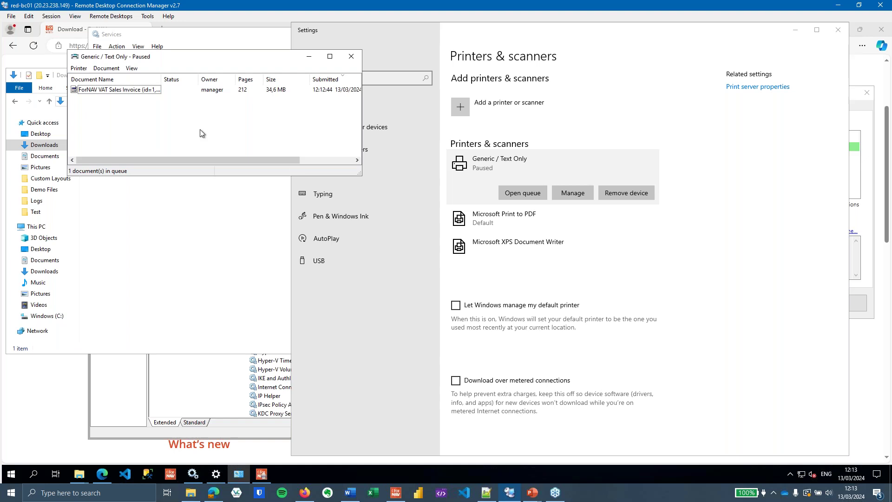
left_click(696, 276)
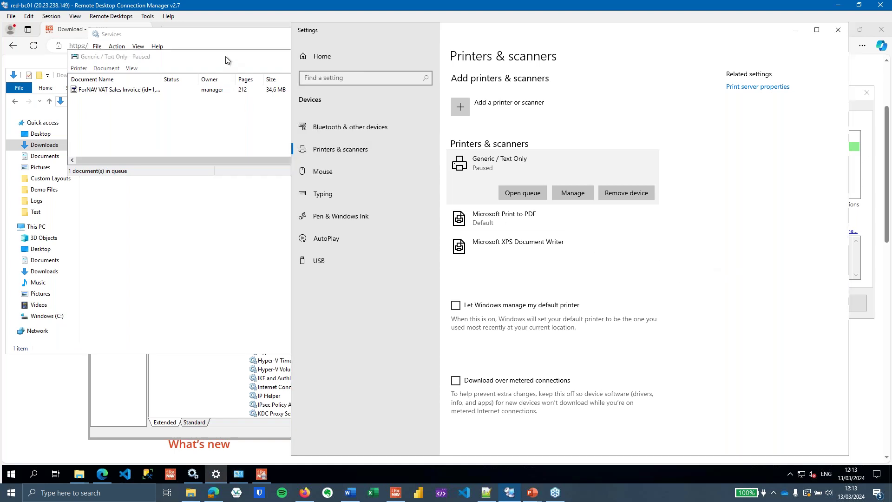
left_click_drag(227, 60, 230, 65)
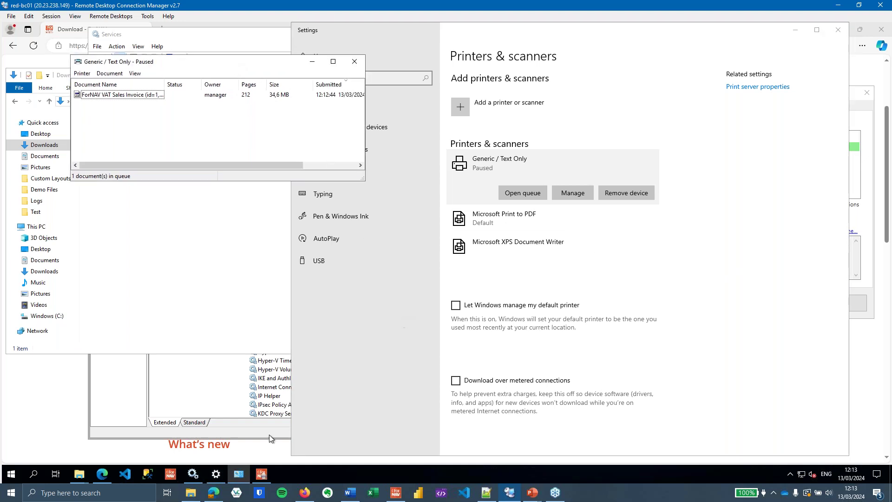
Switch to Business Central and examine the print queue from the ForNAV Direct Print and File Setup page
left_click(217, 491)
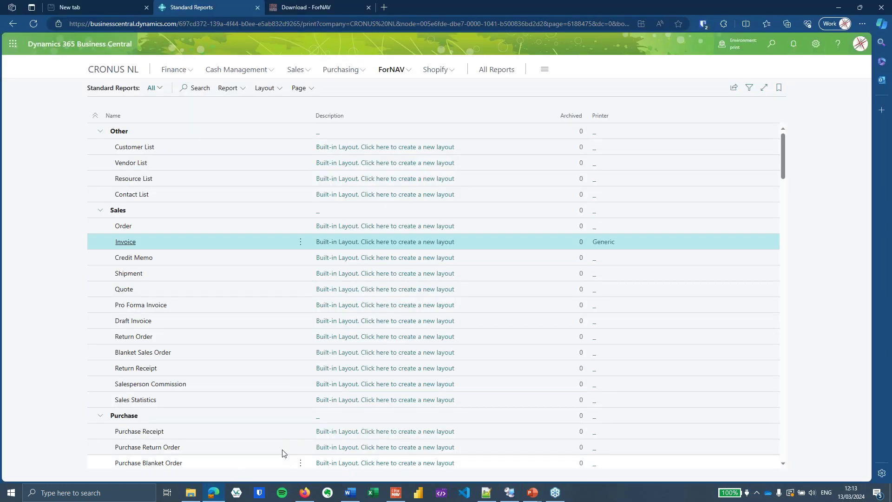
left_click(772, 58)
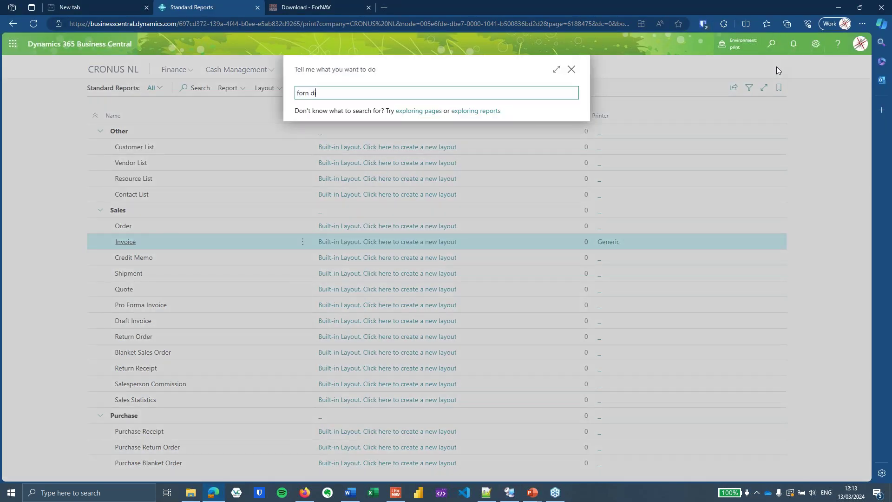
type("forn dir pr")
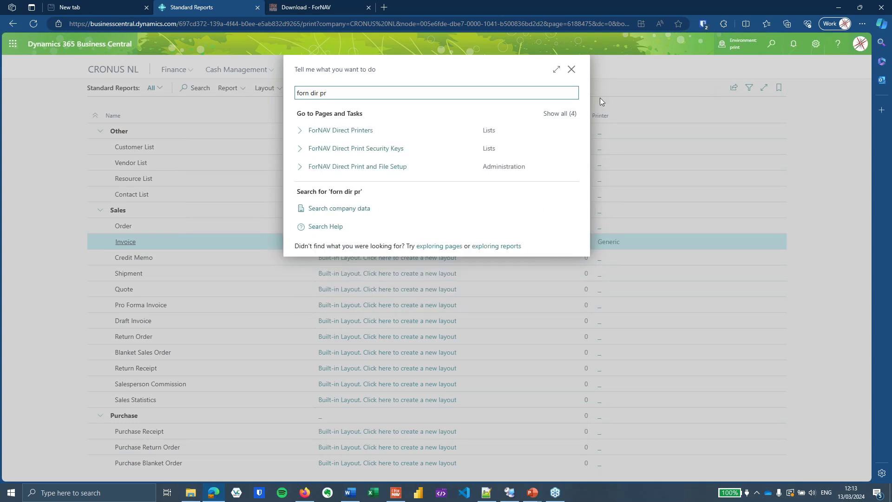
left_click(391, 170)
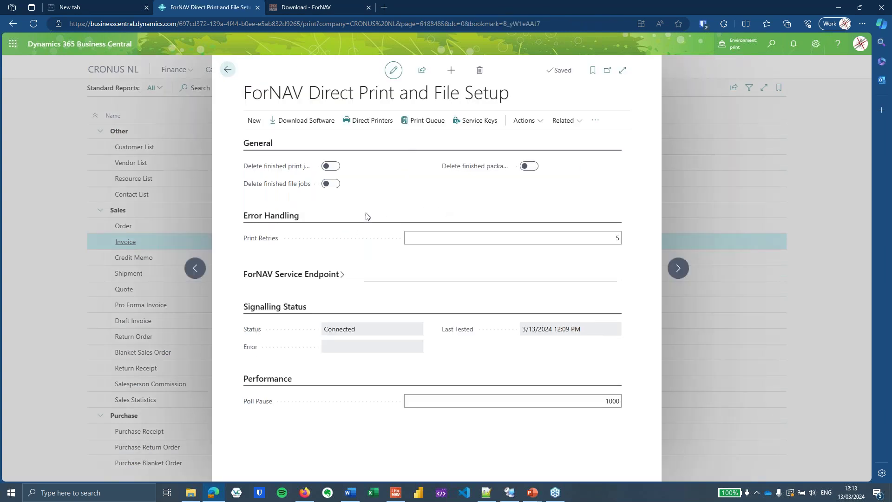
left_click(422, 121)
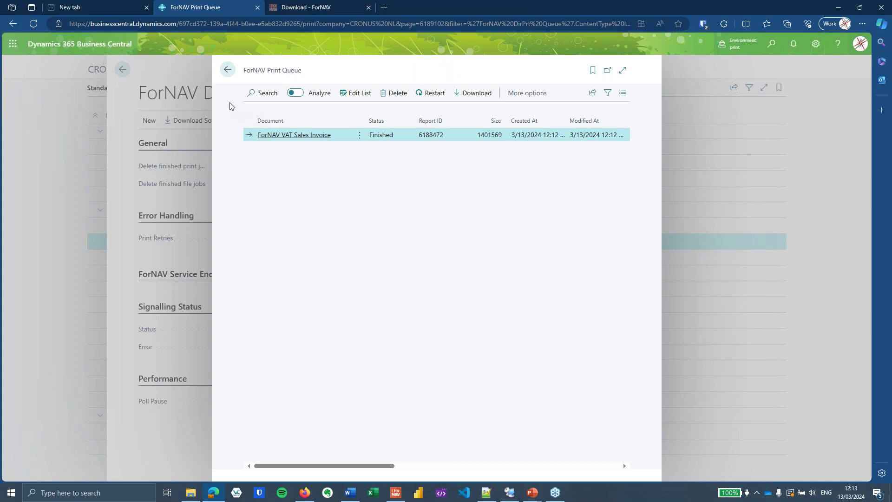
Close the print queue and enable deletion of finished print jobs in the ForNAV Direct Print and File Setup
left_click(228, 69)
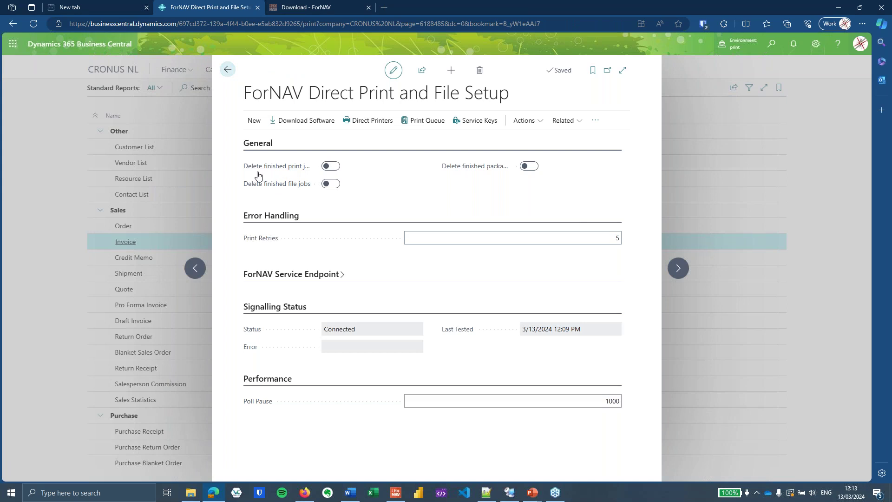
mouse_move(255, 174)
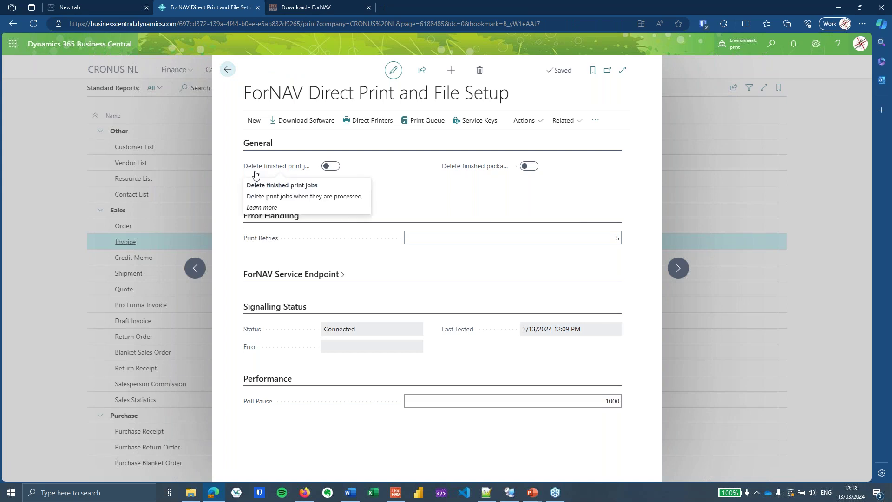
left_click(331, 166)
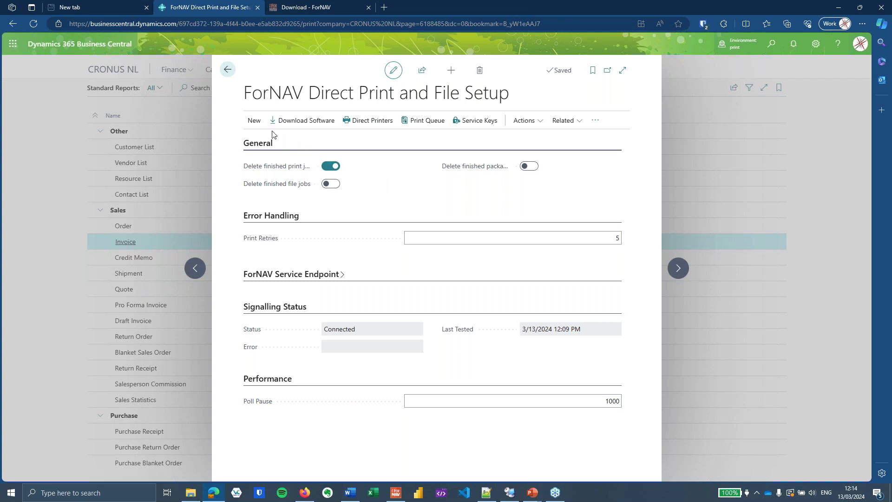
left_click(227, 70)
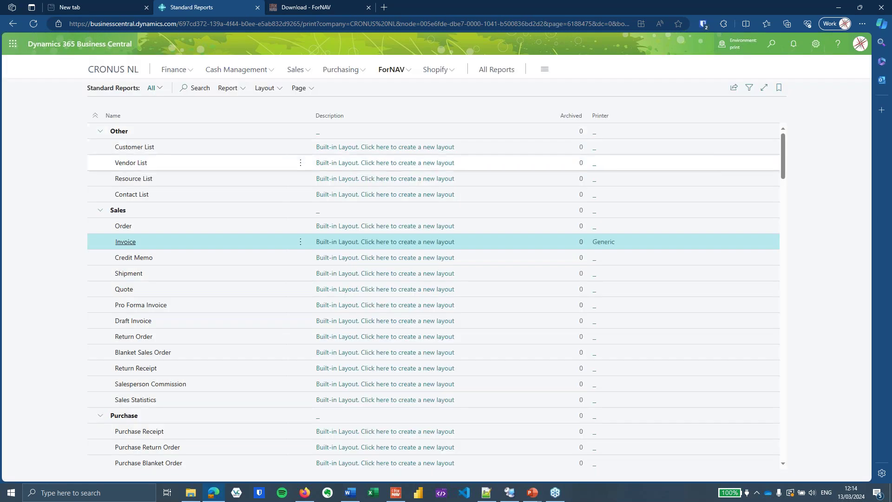
Switch to the red-bc01 remote desktop and examine the C:\ProgramData\ForNAV\Direct Print folder and its Configuration subfolder
left_click(511, 495)
left_click(250, 301)
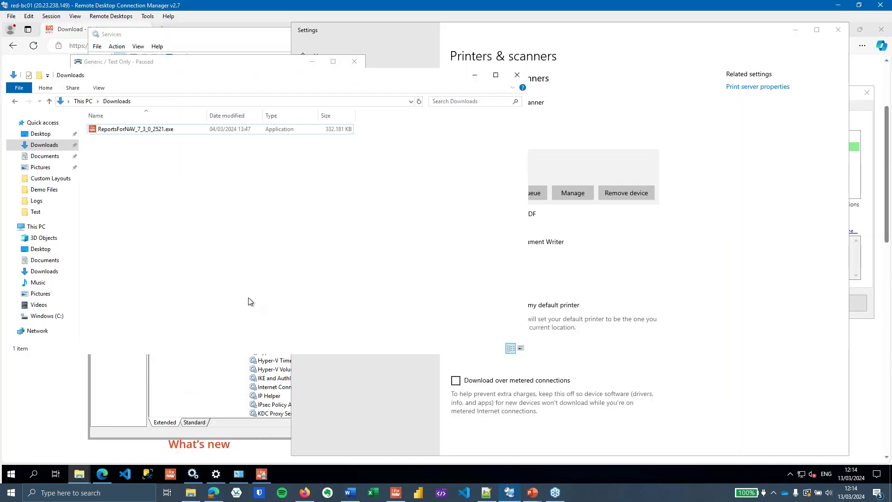
left_click(77, 475)
left_click(45, 435)
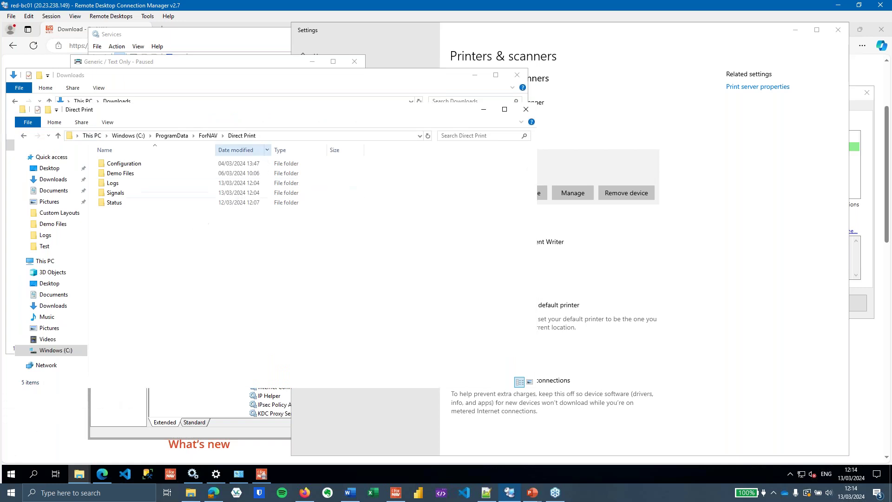
left_click(290, 138)
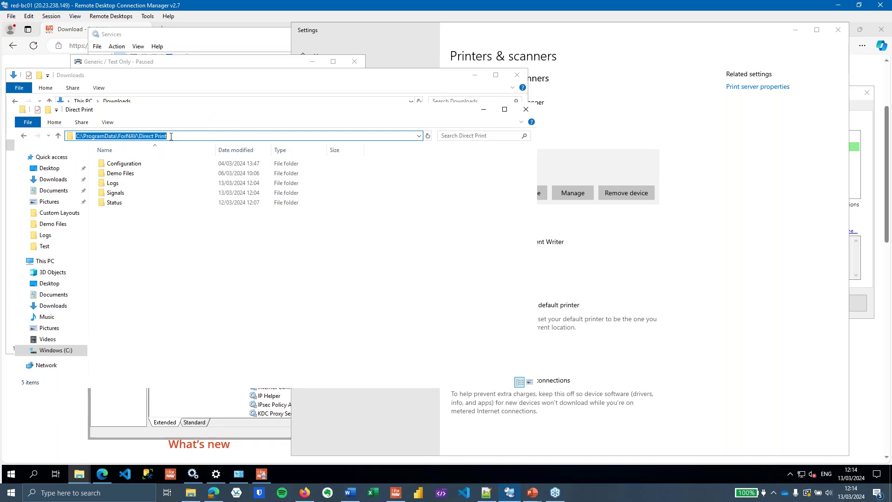
left_click(214, 251)
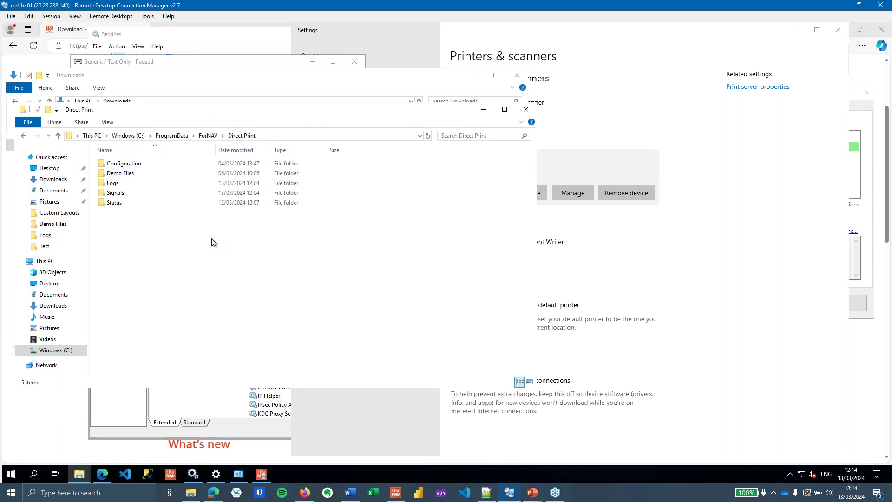
double_click(146, 164)
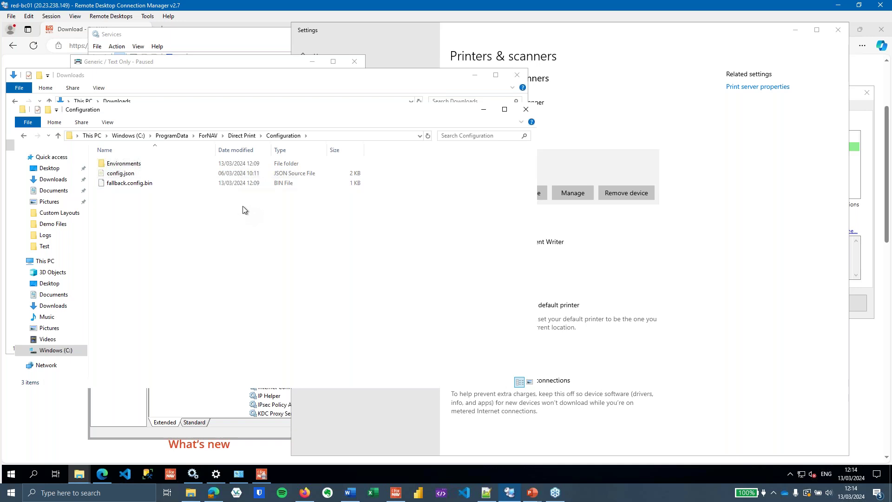
left_click(242, 136)
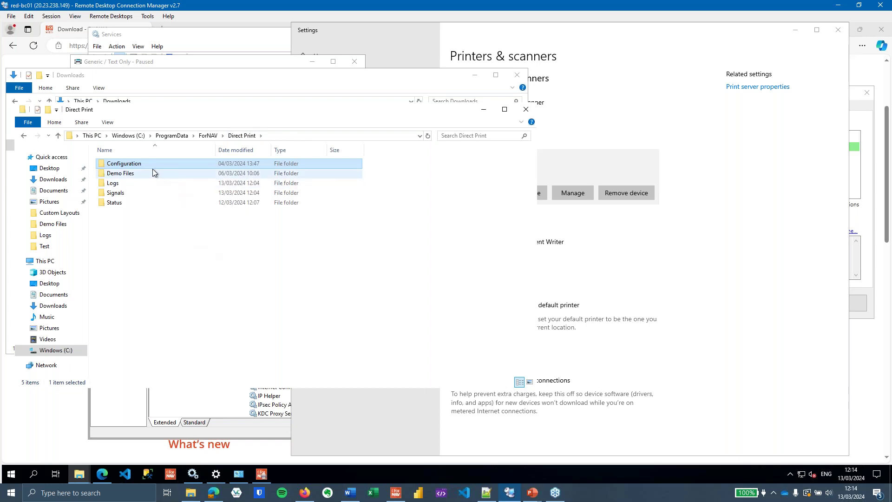
Open the Direct Print Job Handler log from the Logs folder and examine its startup and printer settings entries
left_click(118, 185)
double_click(119, 185)
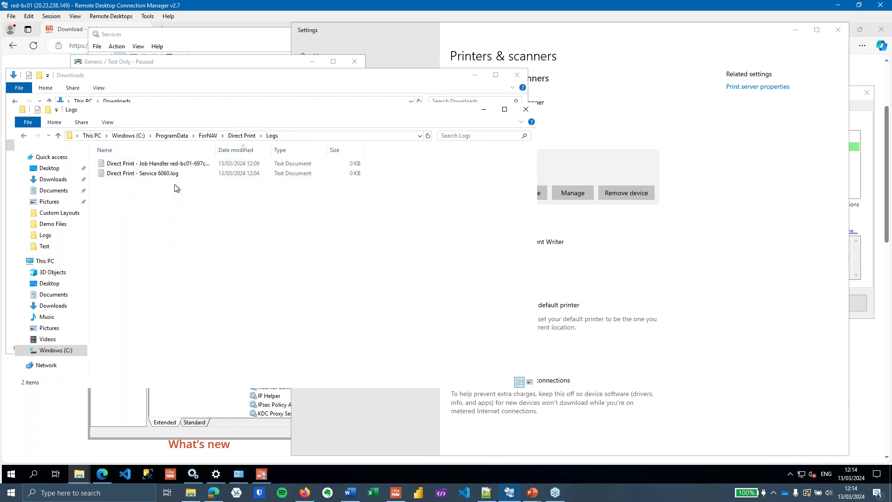
double_click(173, 164)
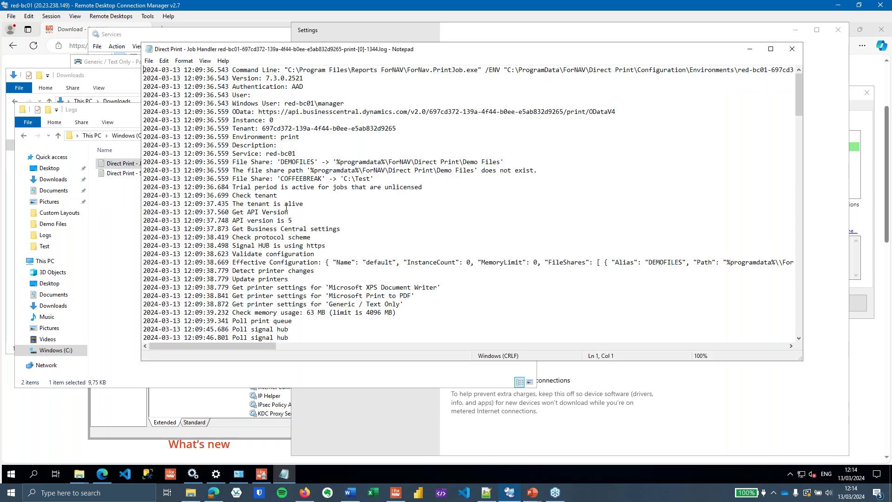
scroll(357, 192, "down", 4)
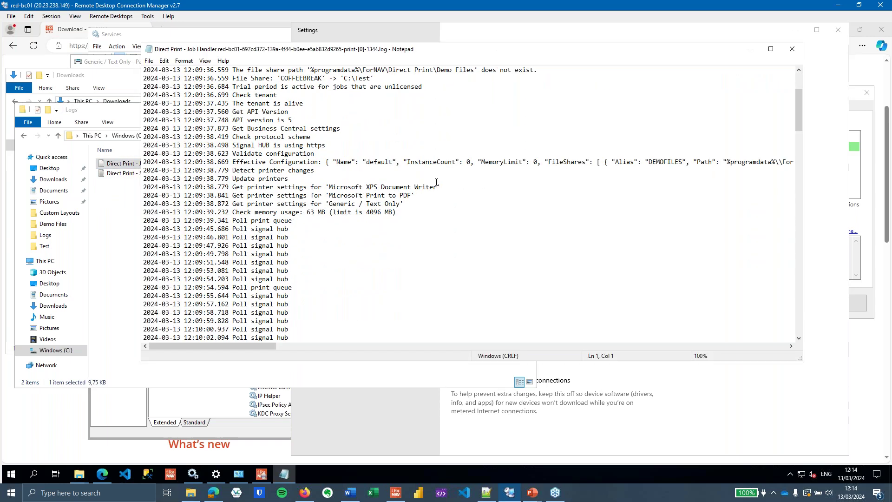
scroll(463, 178, "down", 7)
scroll(463, 179, "up", 6)
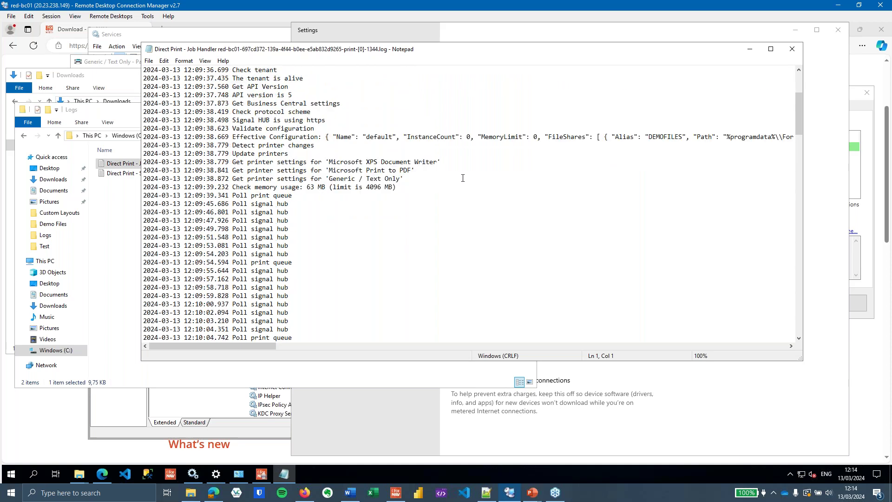
left_click_drag(421, 182, 110, 162)
Look up the ForNAV VAT Sales Invoice job in the Job Handler log, and return to Business Central
scroll(448, 190, "down", 17)
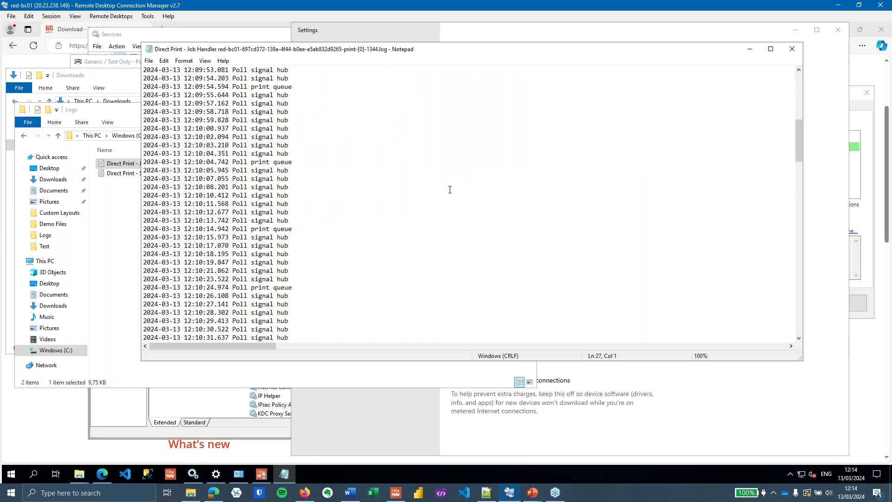
scroll(453, 188, "down", 20)
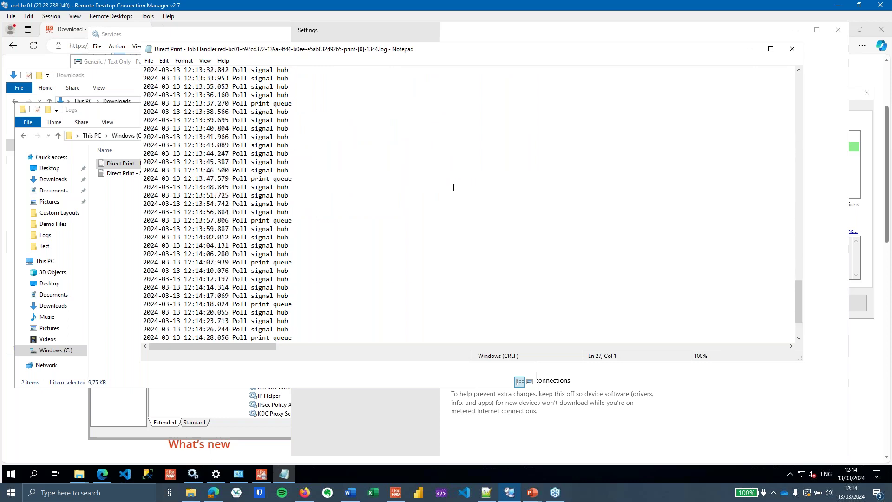
scroll(403, 176, "up", 1)
mouse_move(458, 163)
left_mouse_down()
mouse_move(267, 171)
mouse_move(144, 171)
mouse_move(142, 163)
mouse_move(464, 165)
left_mouse_up()
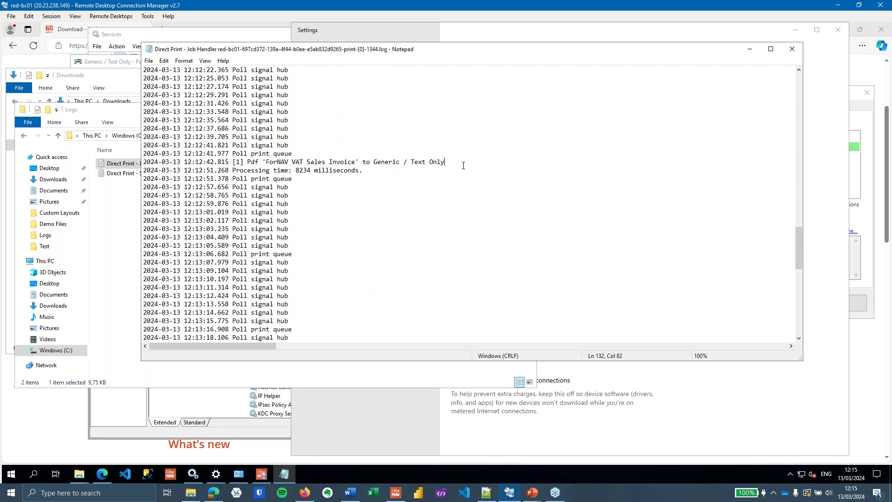
left_click(793, 49)
left_click(415, 251)
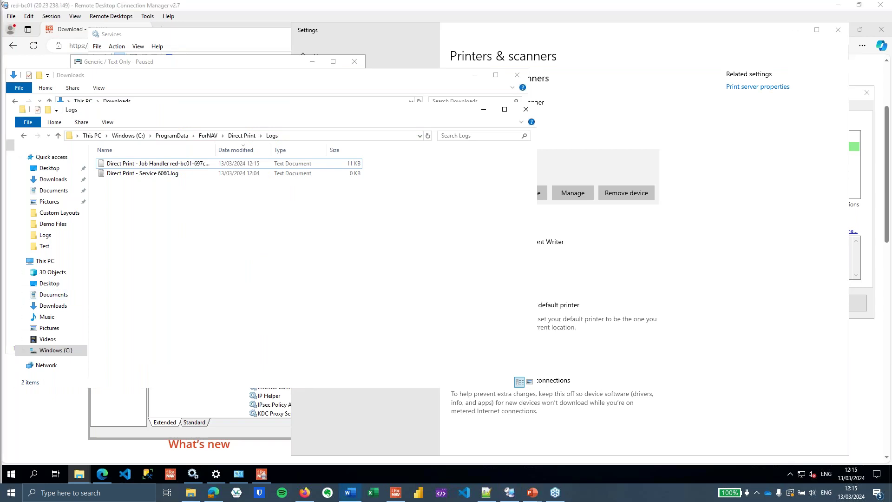
key("alt+Tab")
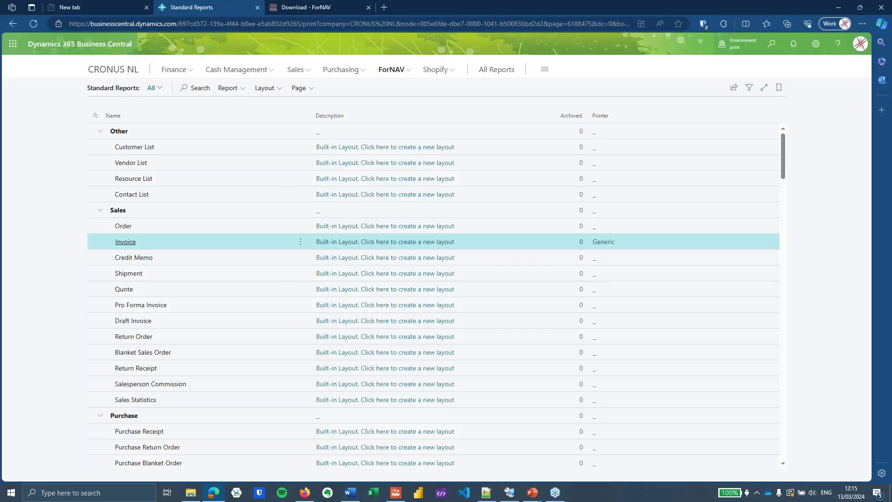